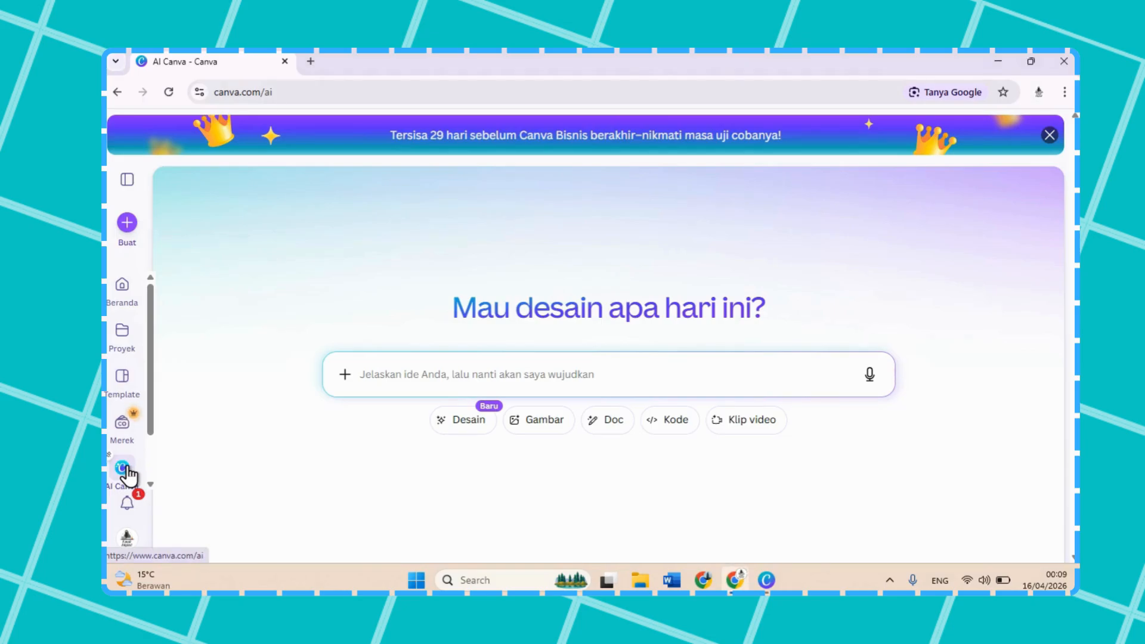
Step: Open the AI Canva page and set the kind of creation to Kode
left_click(129, 289)
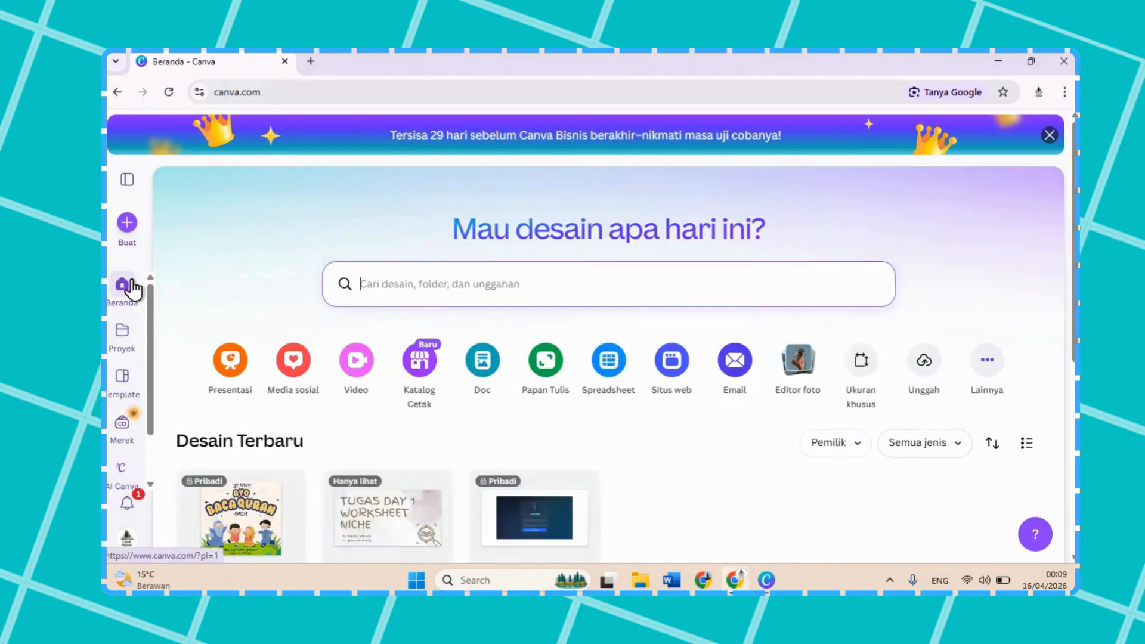
left_click(117, 488)
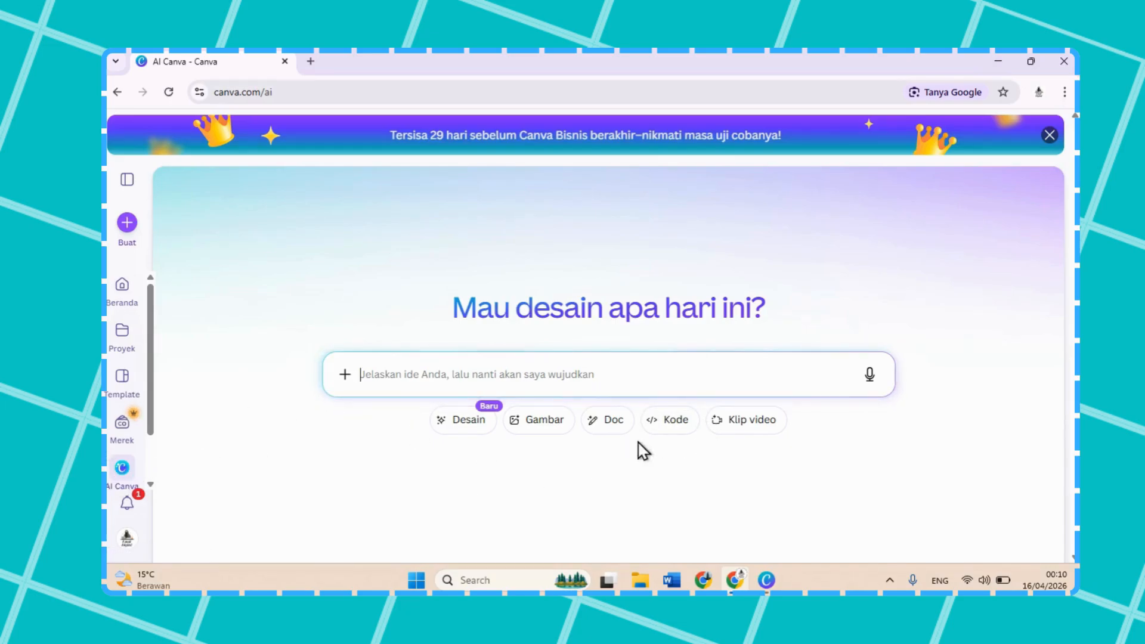
left_click(670, 430)
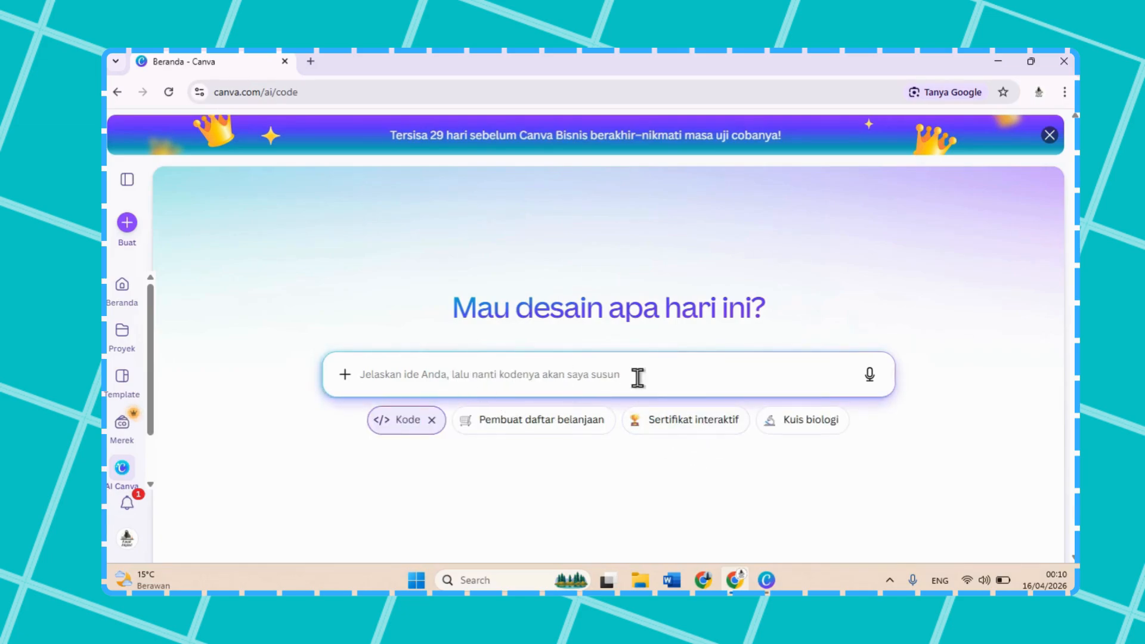
Step: Start the AI prompt with "buatkan game edukasi untuk pembelajaran di kelas"
type("buatkan")
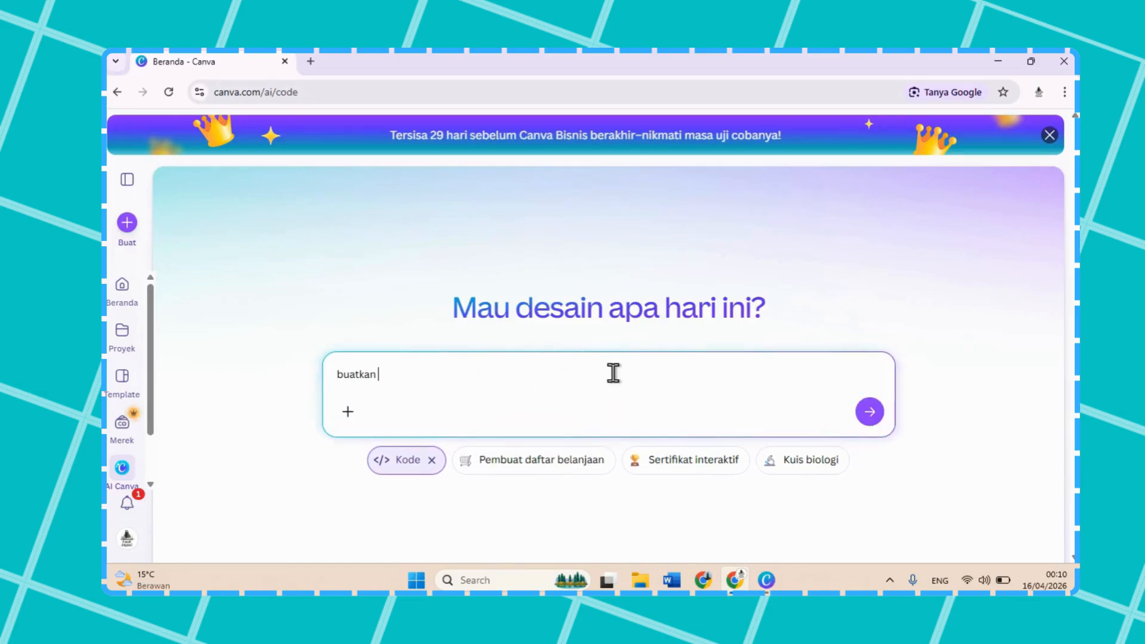
type(" game edukasi untuk ")
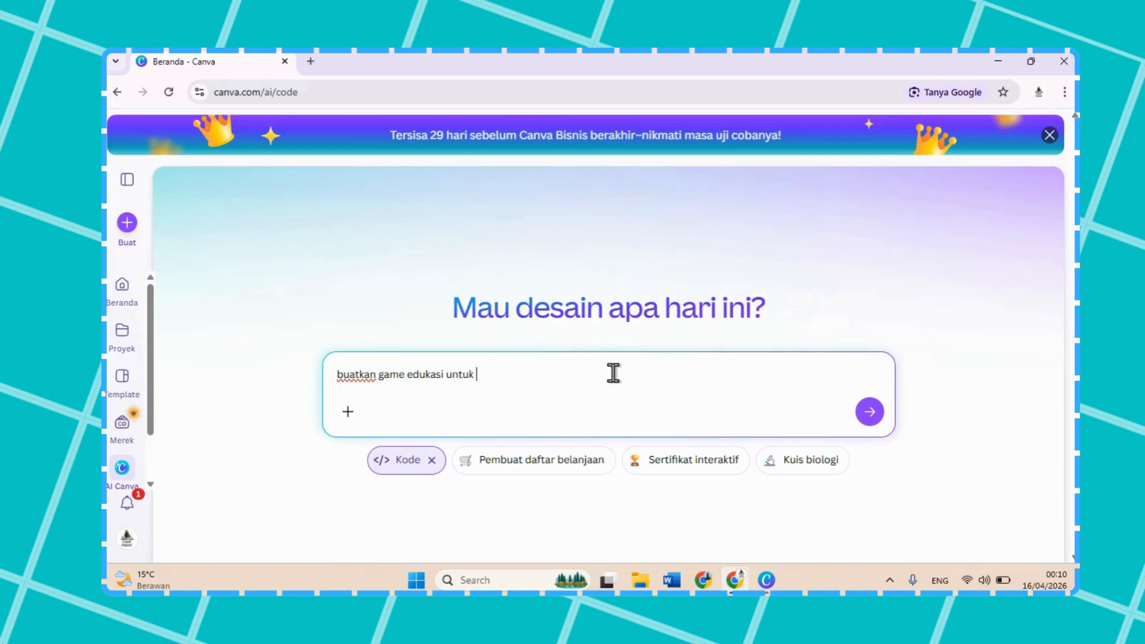
type("pembelajaran di kelas ")
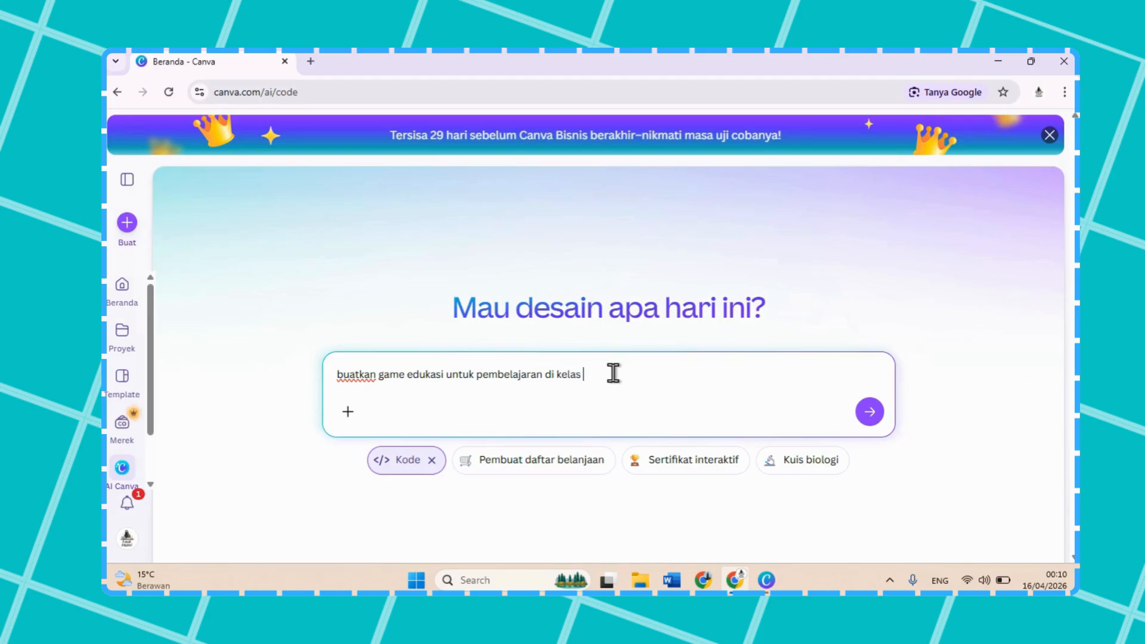
type("6")
type(" SD")
type("/MI")
type(" tentang")
Step: Specify the grade level in the prompt as "6 SD"
key("BackSpace")
key("BackSpace")
key("BackSpace")
key("BackSpace")
key("BackSpace")
key("BackSpace")
key("BackSpace")
key("BackSpace")
key("BackSpace")
key("BackSpace")
key("BackSpace")
key("BackSpace")
type("D")
type(", na")
type("teri pemb")
type("elajaran p")
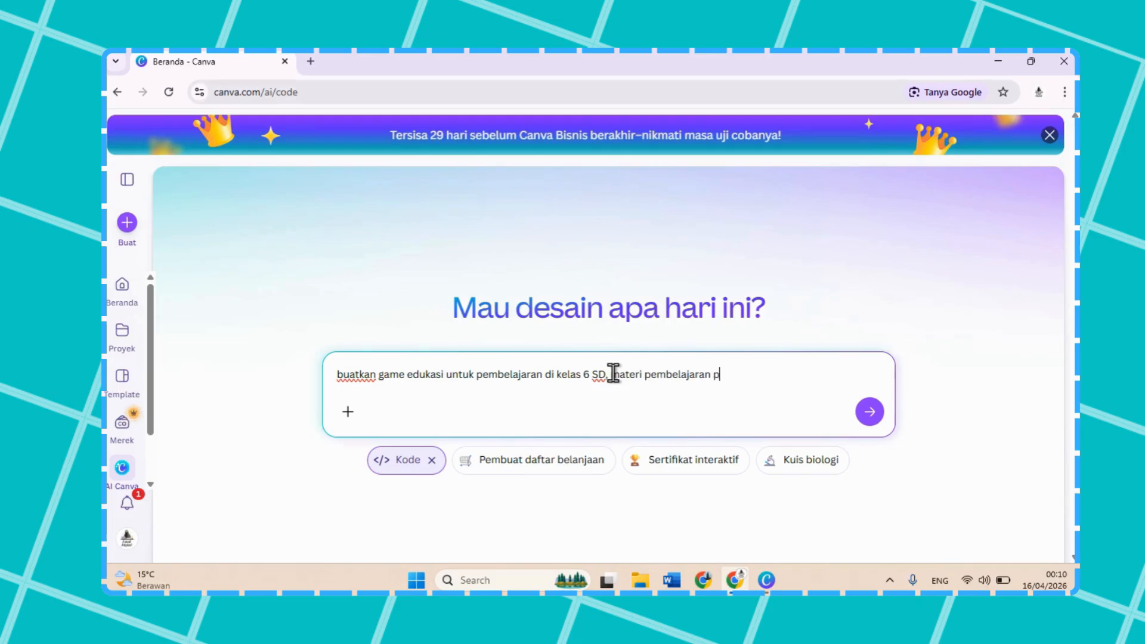
type("endidikan agama ISlam ten")
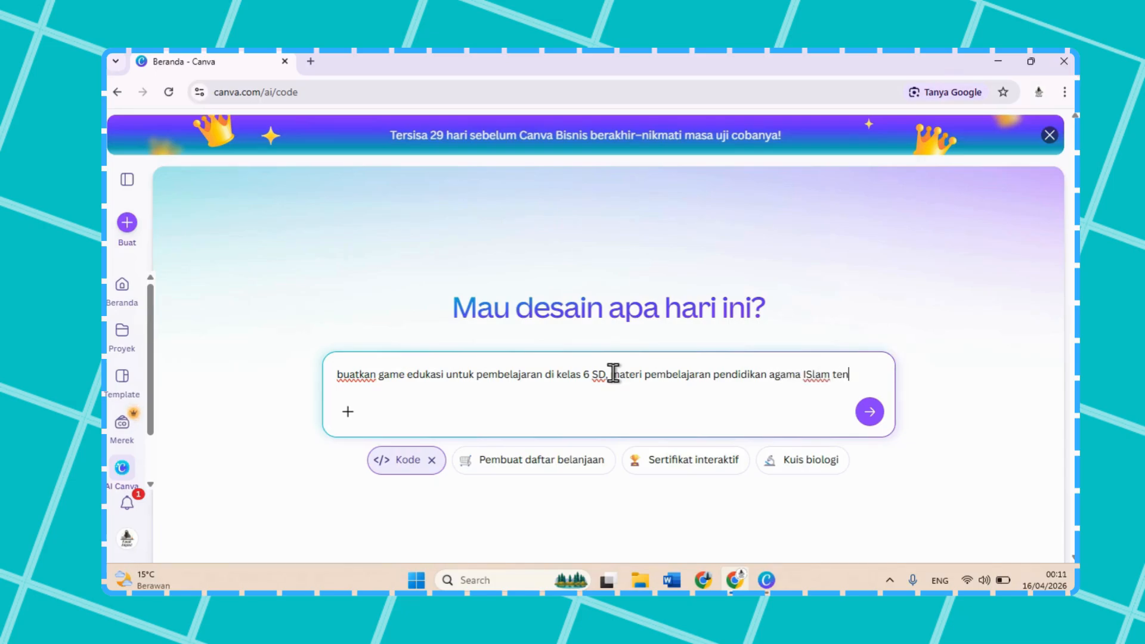
type("tang rukun IMa")
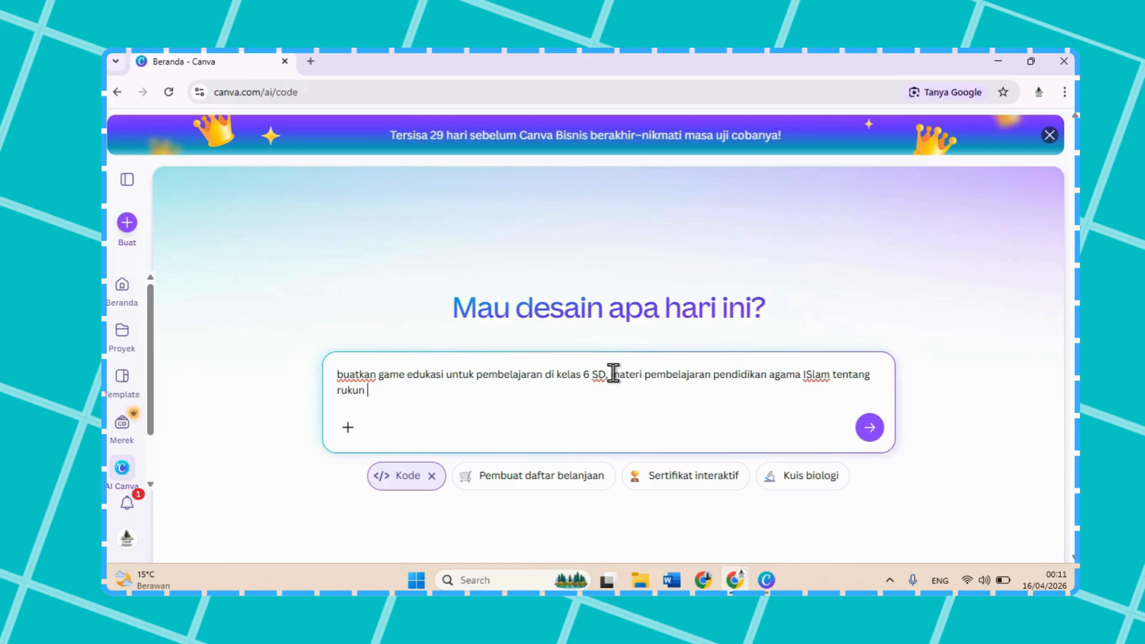
type("n")
Step: Add the subject to the prompt: ", materi pembelajaran pendidikan agama ISlam tentang rukun IMan"
left_click(571, 80)
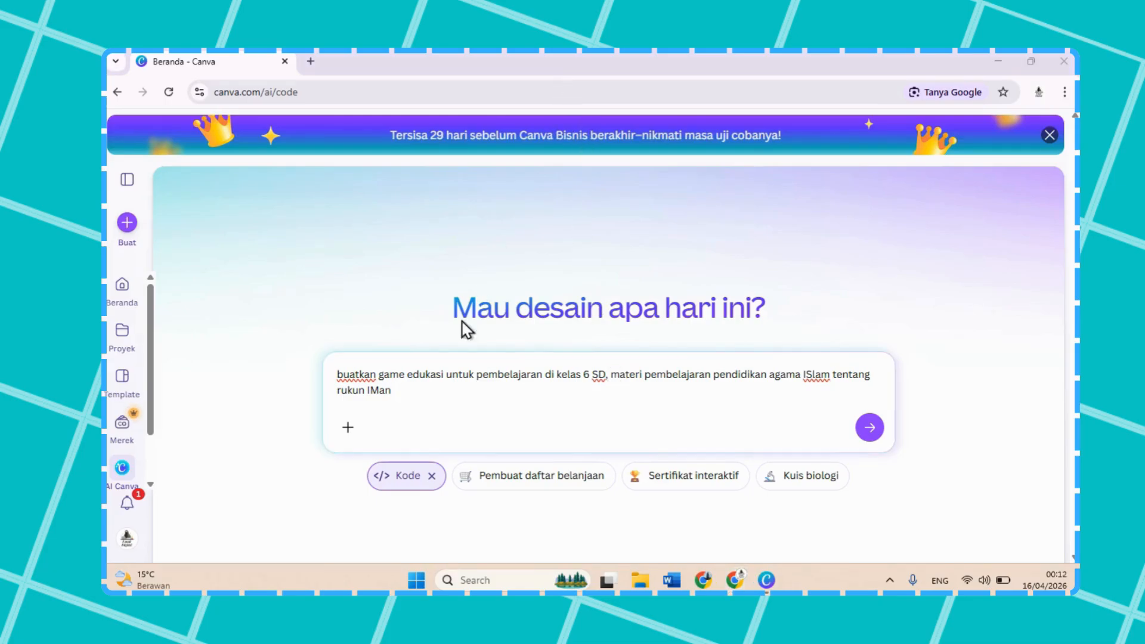
Step: Continue the prompt with ", buatkan 5 soal kritis yang berhubungan antara rukun iman dan"
left_click(439, 405)
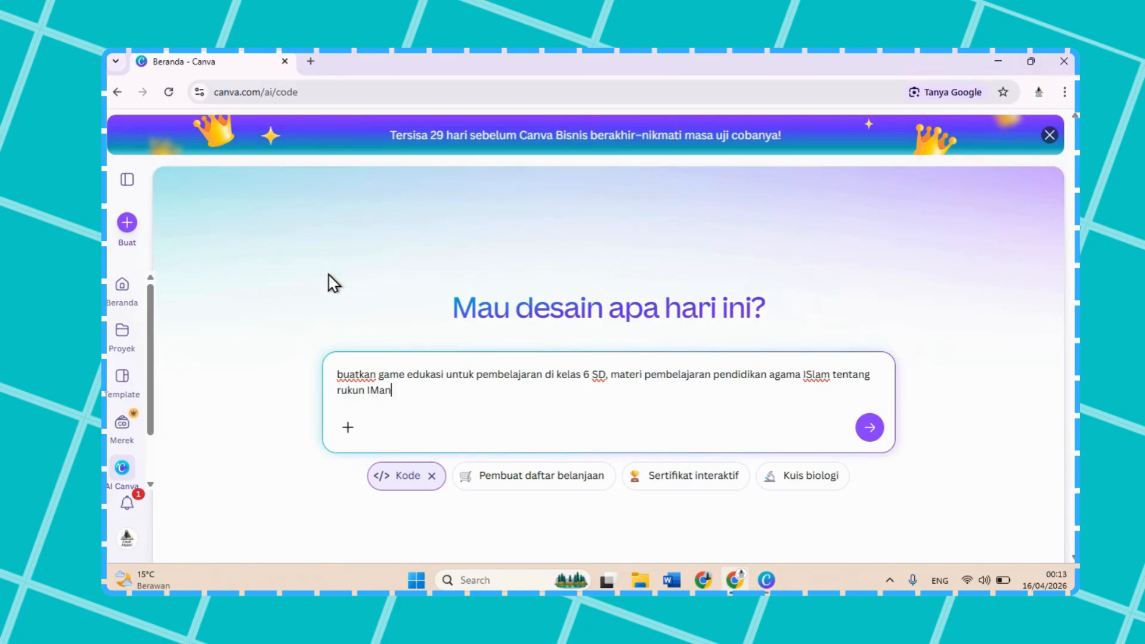
type(", buatkan 5 soal kr")
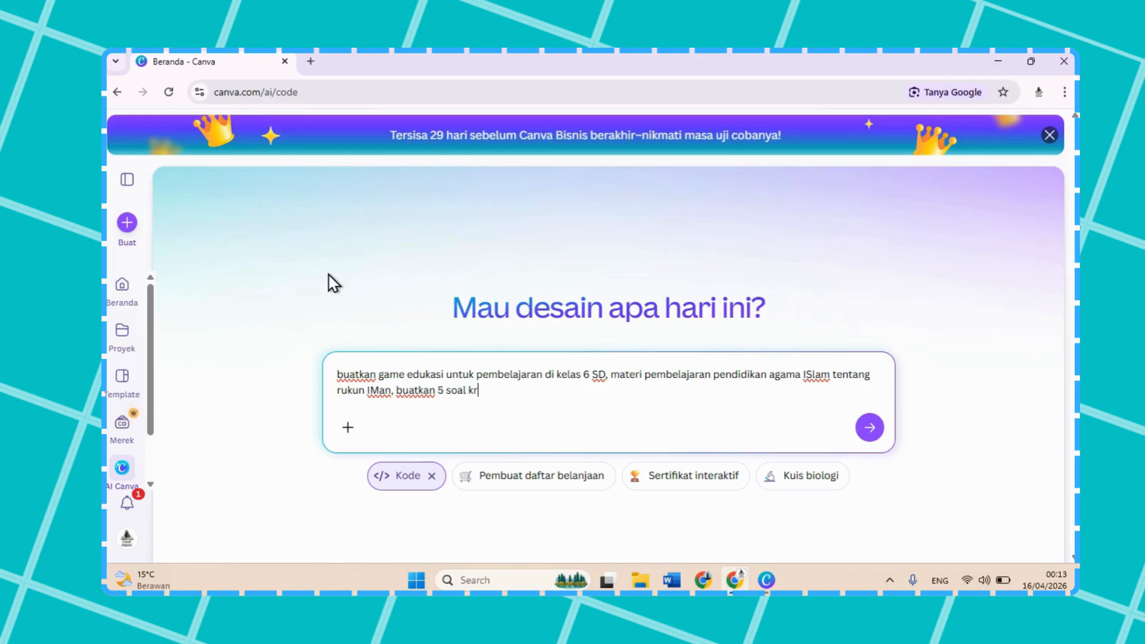
type("itis")
type("soal")
type(" kritis yang berhubu")
type("ngan an")
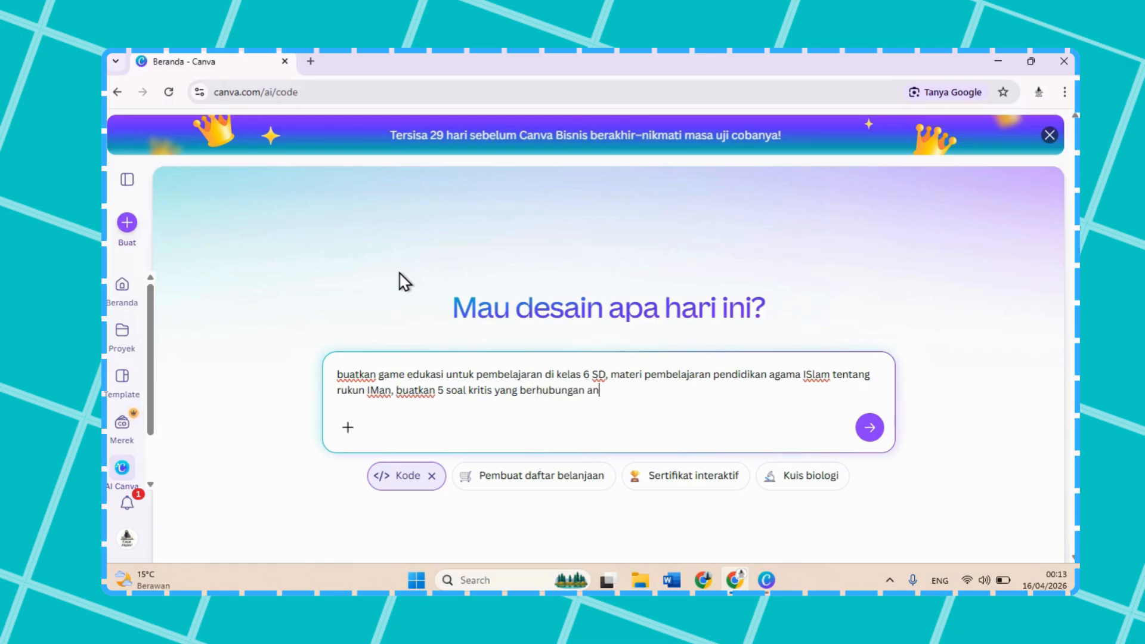
type("tara rukun iman dan")
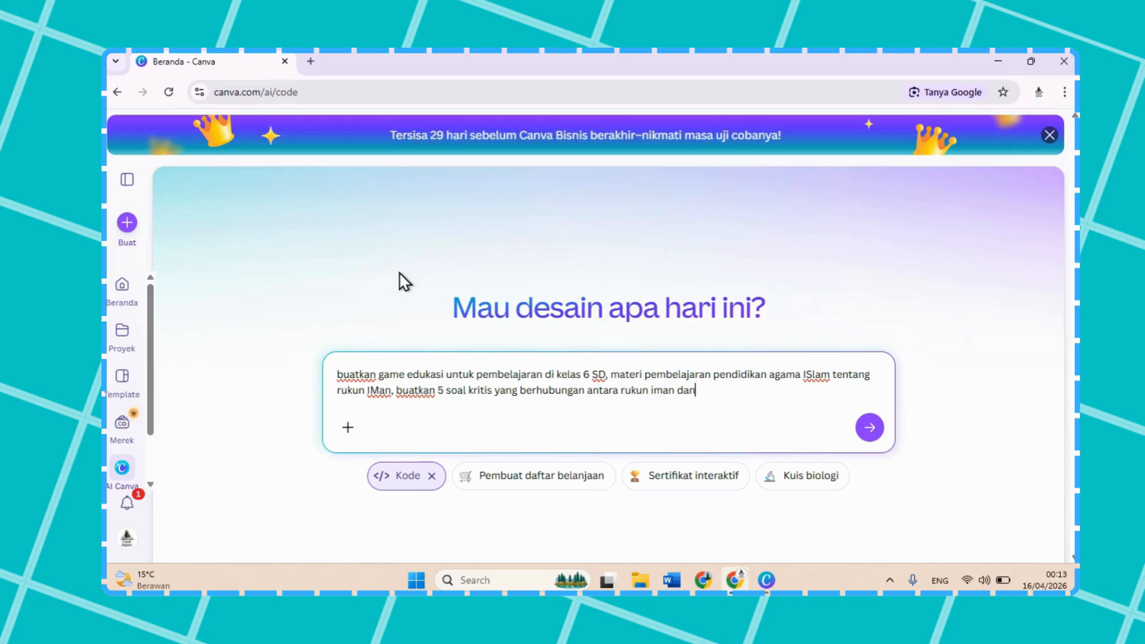
Step: Change the number of questions requested in the prompt to 10
left_click(446, 394)
key("BackSpace")
key("BackSpace")
type("10")
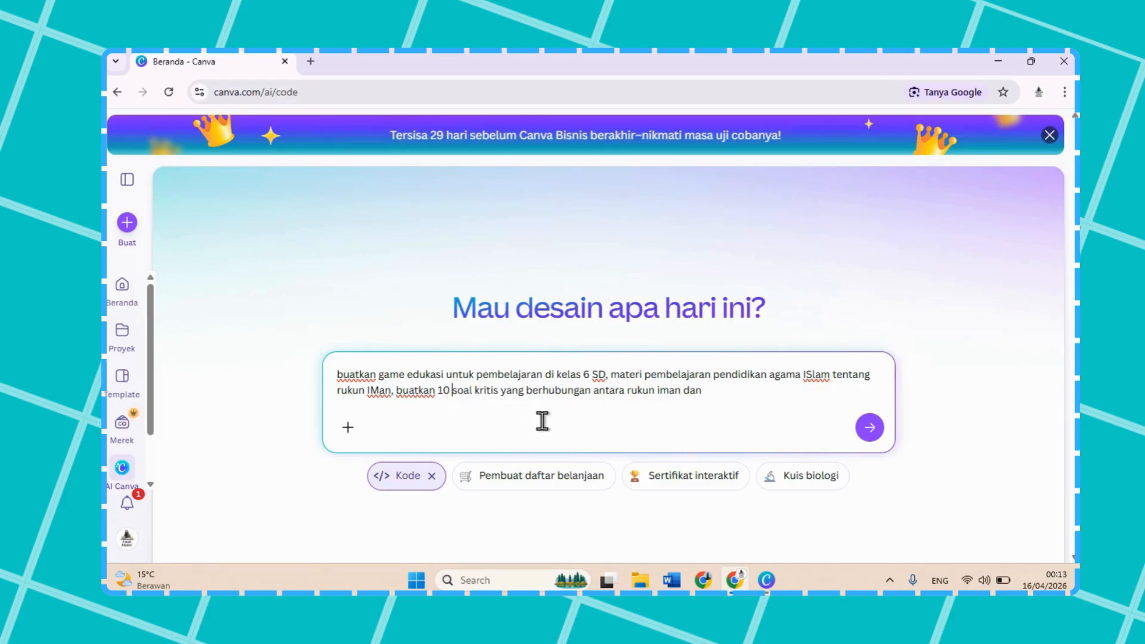
Step: Complete the question sentence with "kehidupan sehari hari." and specify the font with "font yang digunakan baloo,"
left_click(726, 400)
type("kehidupan sehari hari. fony")
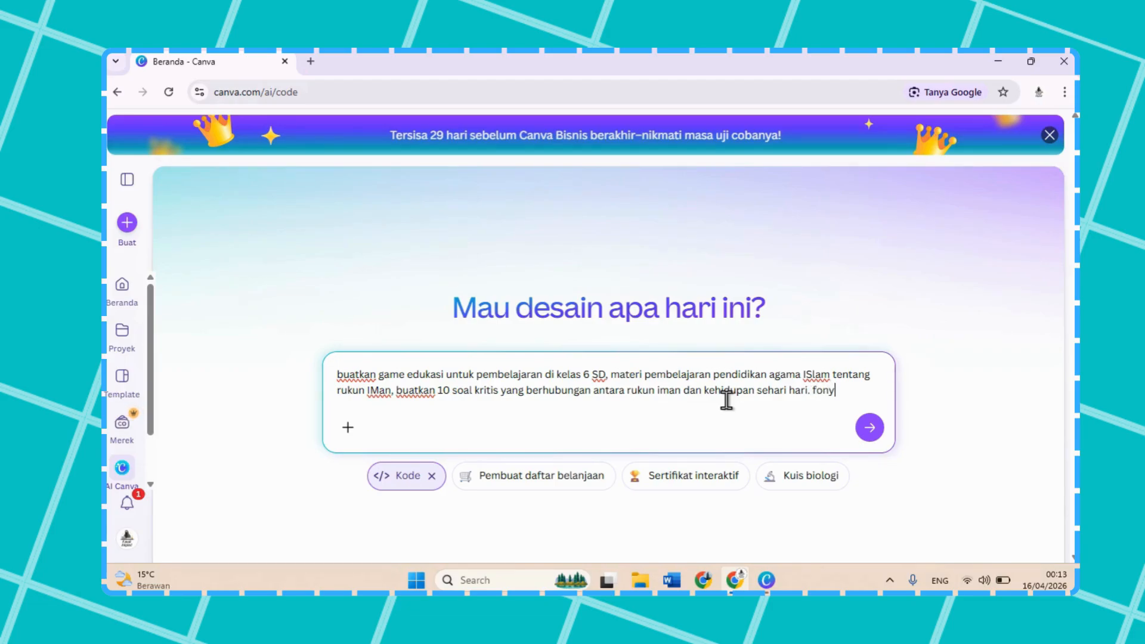
key("BackSpace")
type("t yang digunakana")
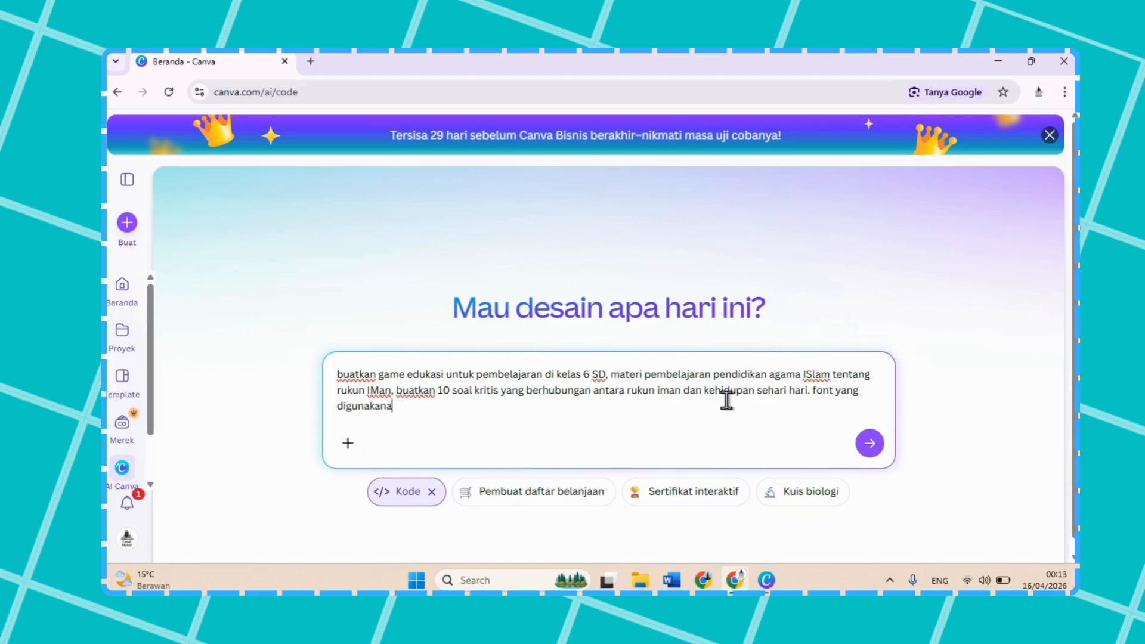
type(" baloo, suasana fun,")
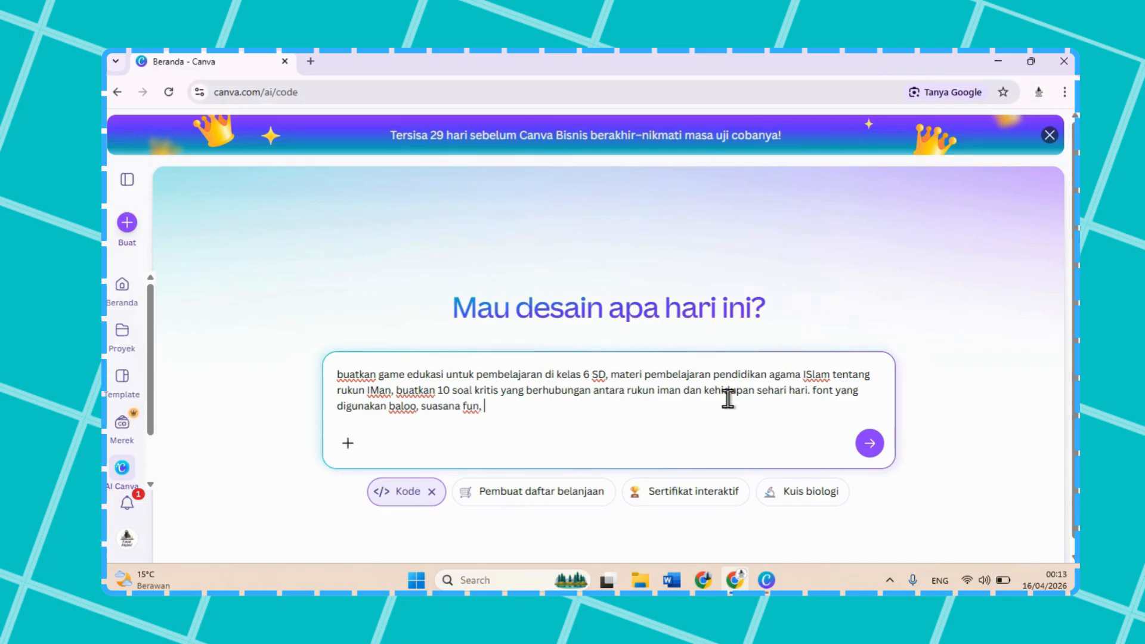
type(" warna cerah ceria, face")
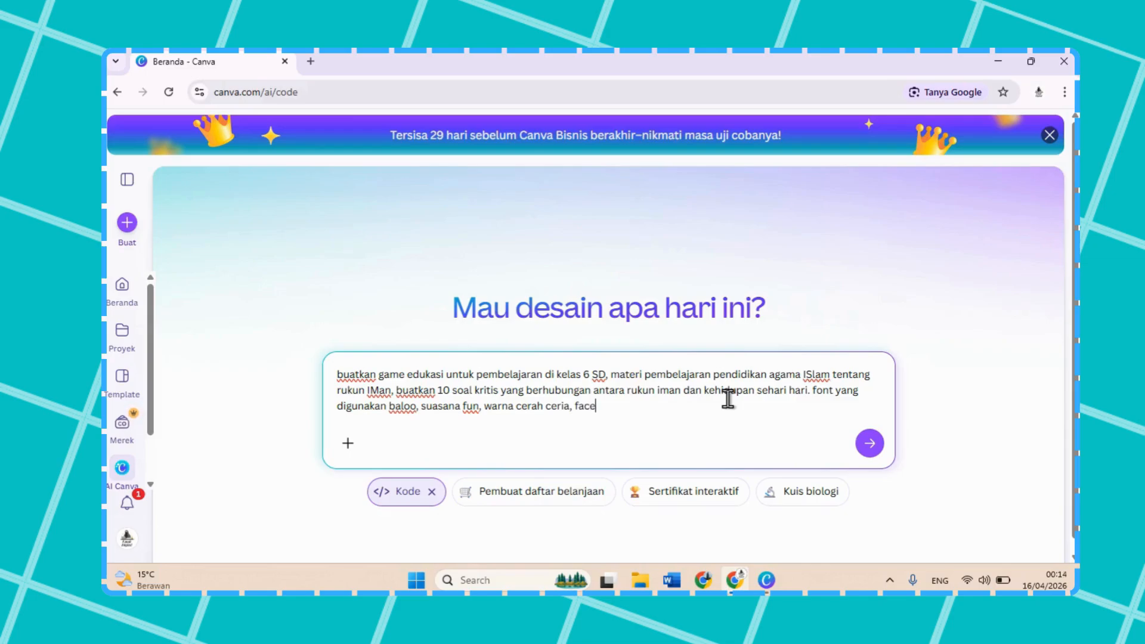
type("less jika ada gambar")
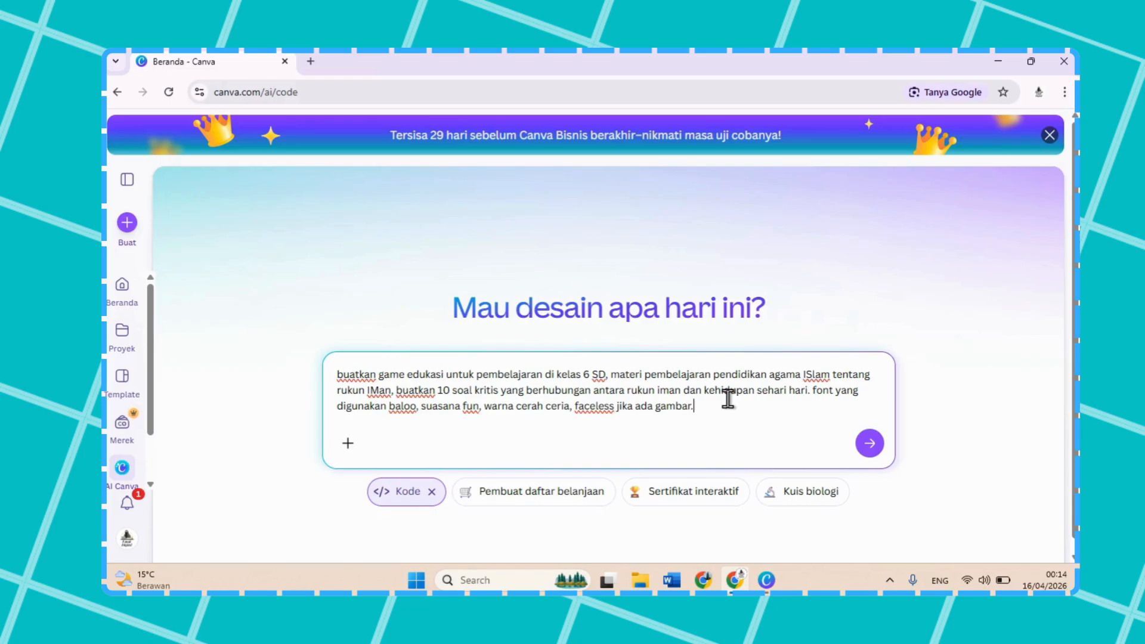
type(". soal dan")
Step: Add the gameplay requirement ". permainan harus menarik, seperti" to the prompt
key("BackSpace")
key("BackSpace")
key("BackSpace")
key("BackSpace")
key("BackSpace")
key("BackSpace")
key("BackSpace")
key("BackSpace")
key("BackSpace")
type("permainan harus menarik, seperti")
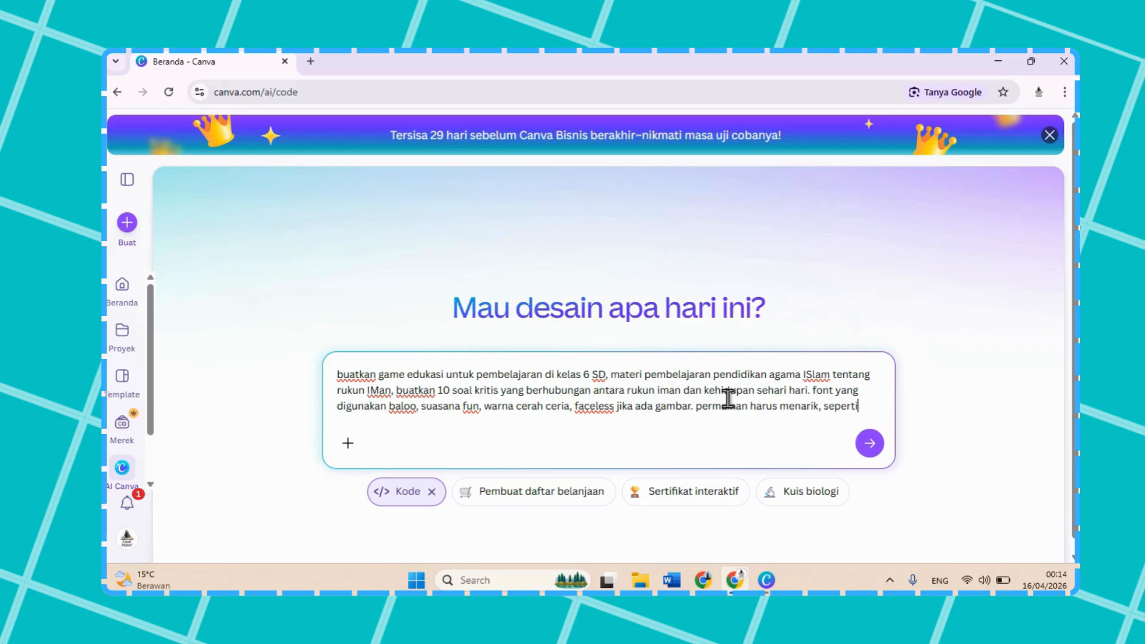
Step: Give a gameplay example in the prompt: "misalnya soal terbang di awan dan"
type("salny")
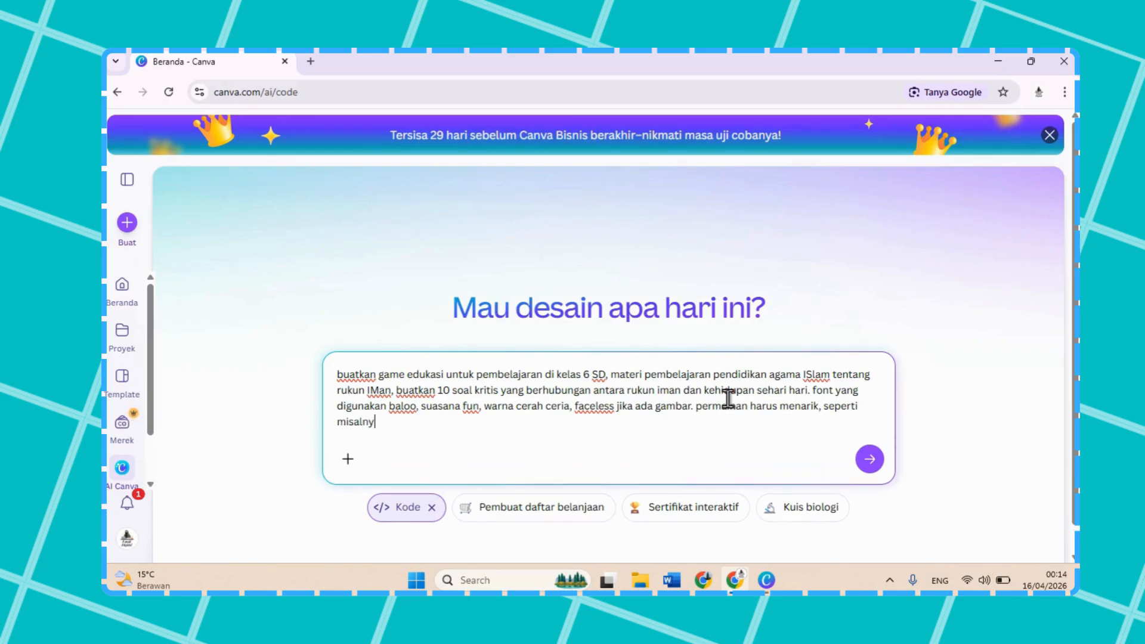
type("a soal terbang di awan dan p")
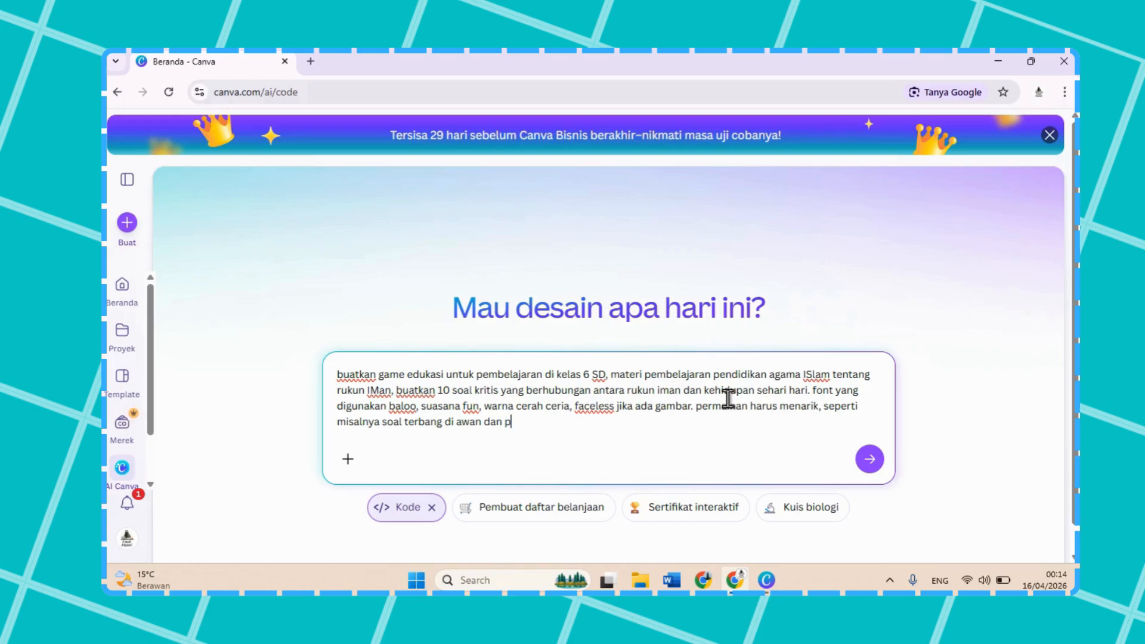
type("ilihan jawaban turun")
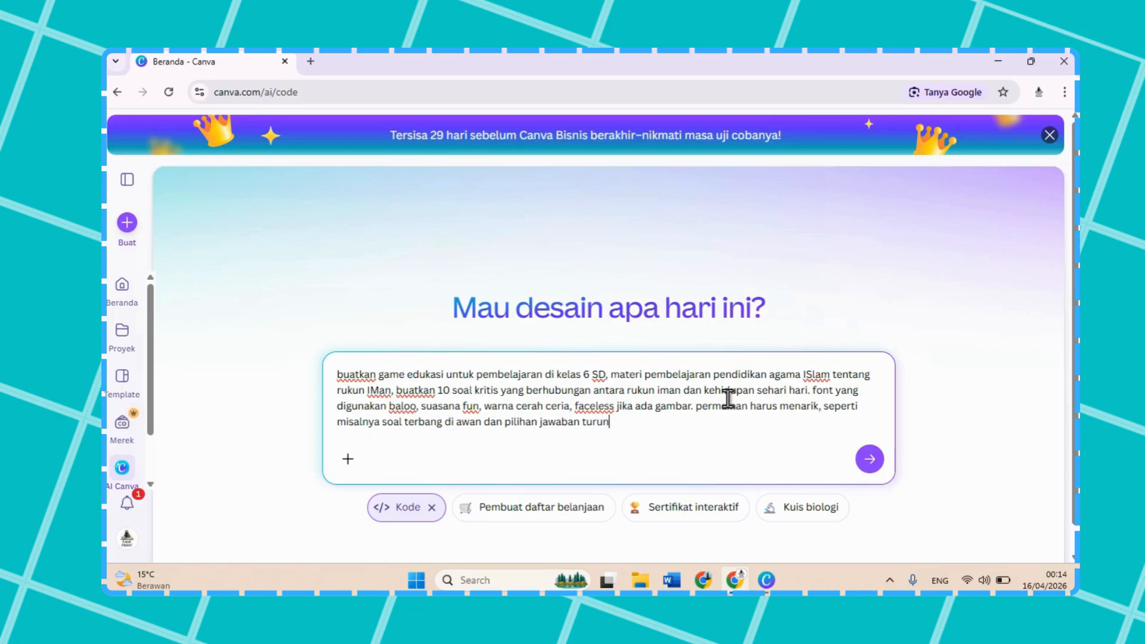
type(" dengan jujan, jika ja")
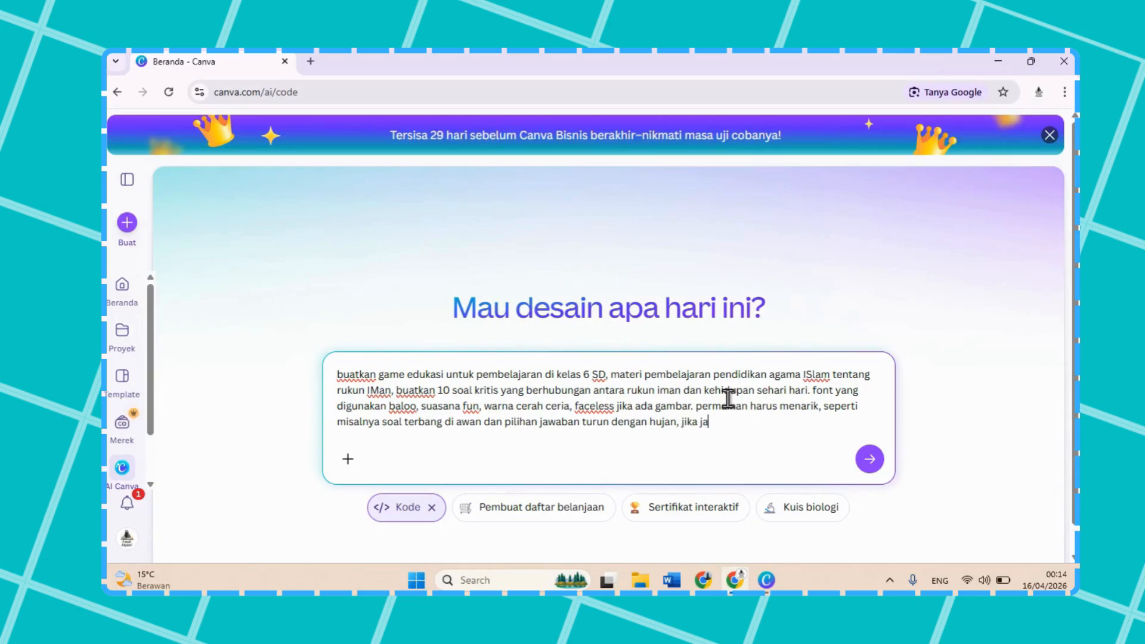
type("warban salah maka akan ada peti")
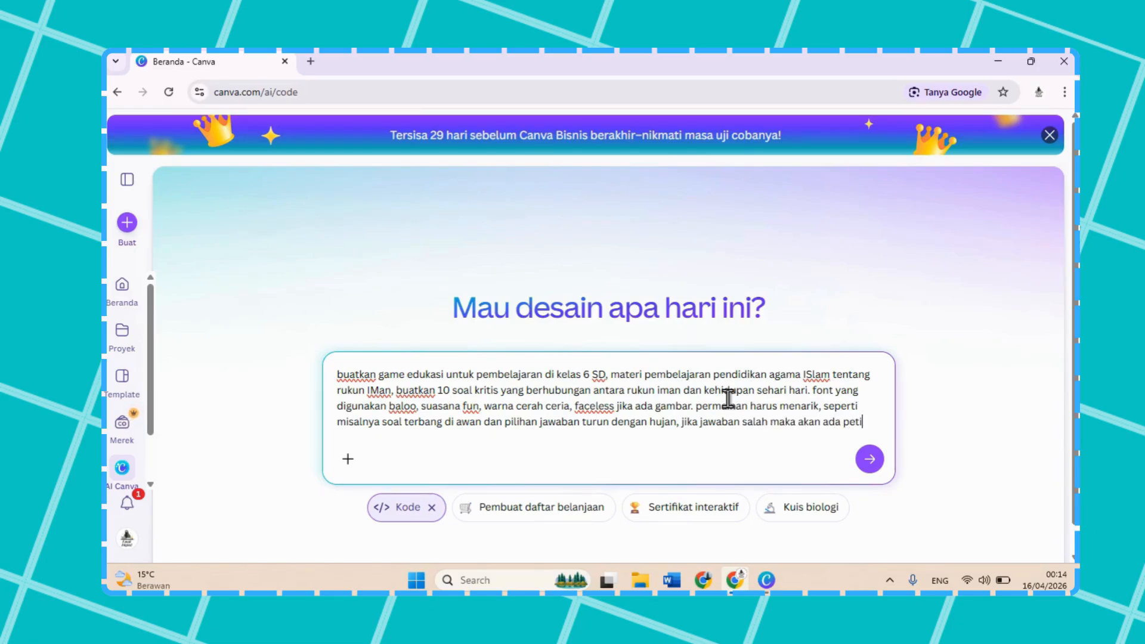
type("r yang meny")
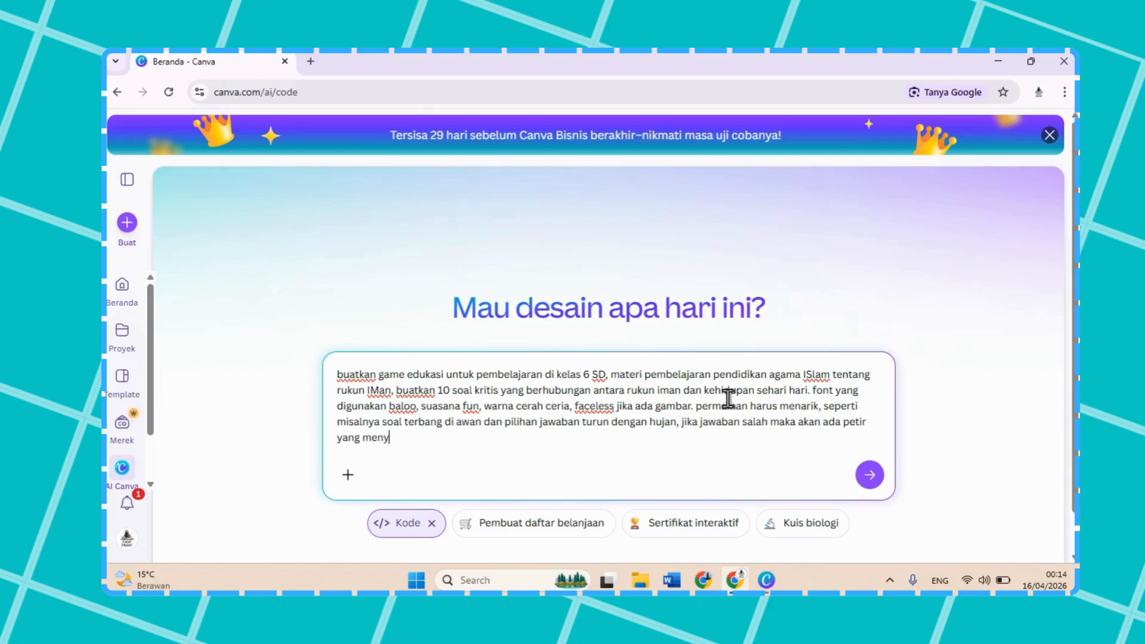
type("amba")
type("r, jika jawa")
type("baban benar maka")
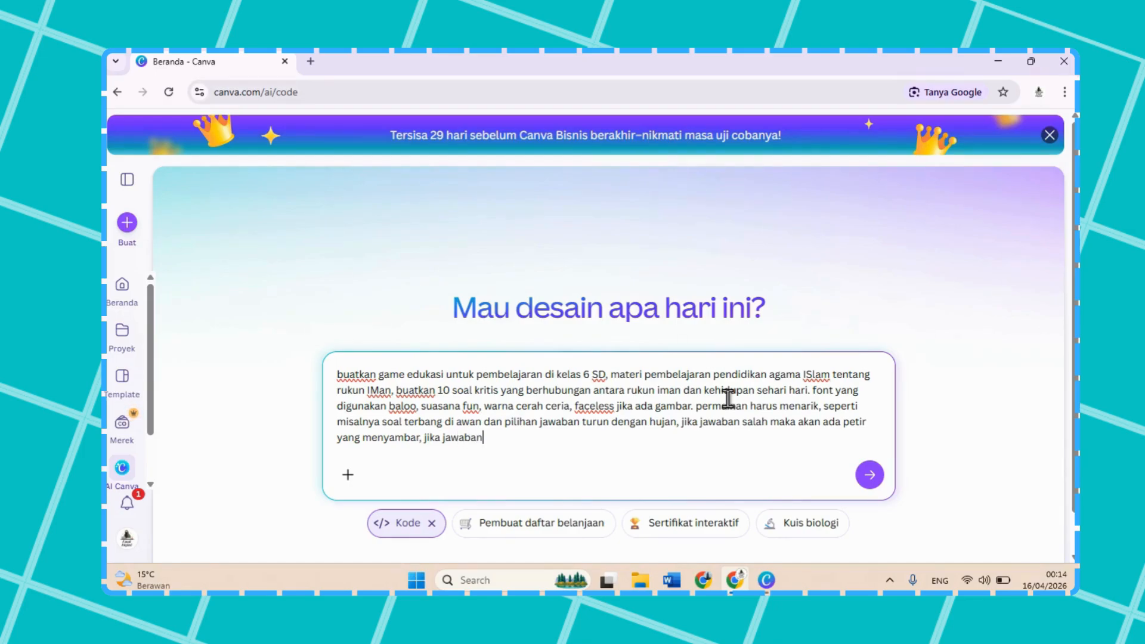
type(" ada pelangi ")
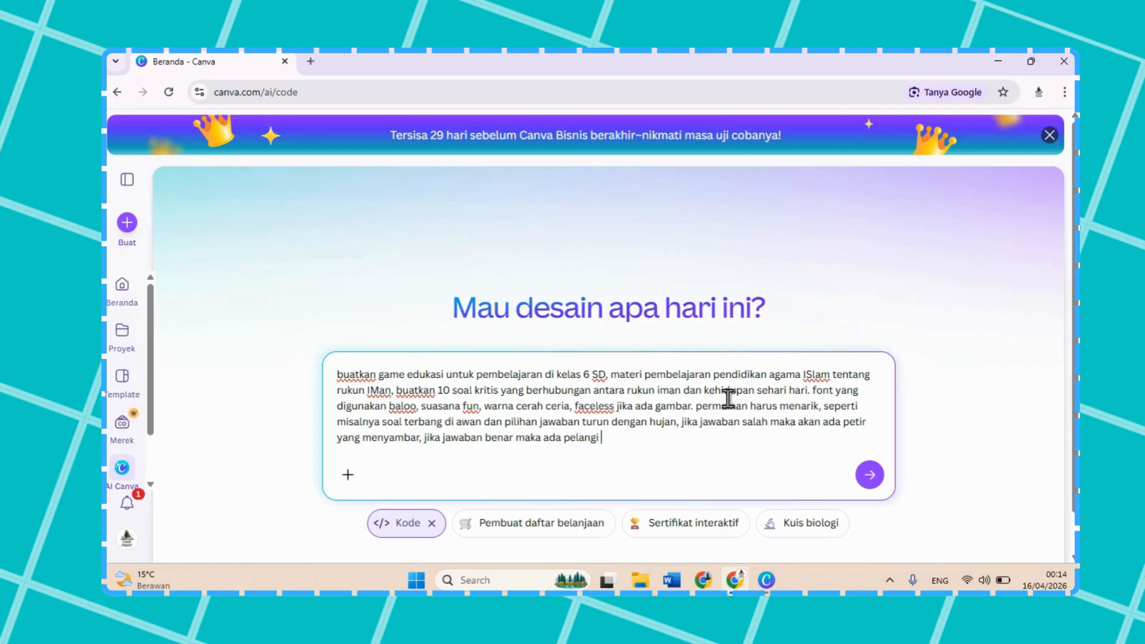
type("yang bersinar. ")
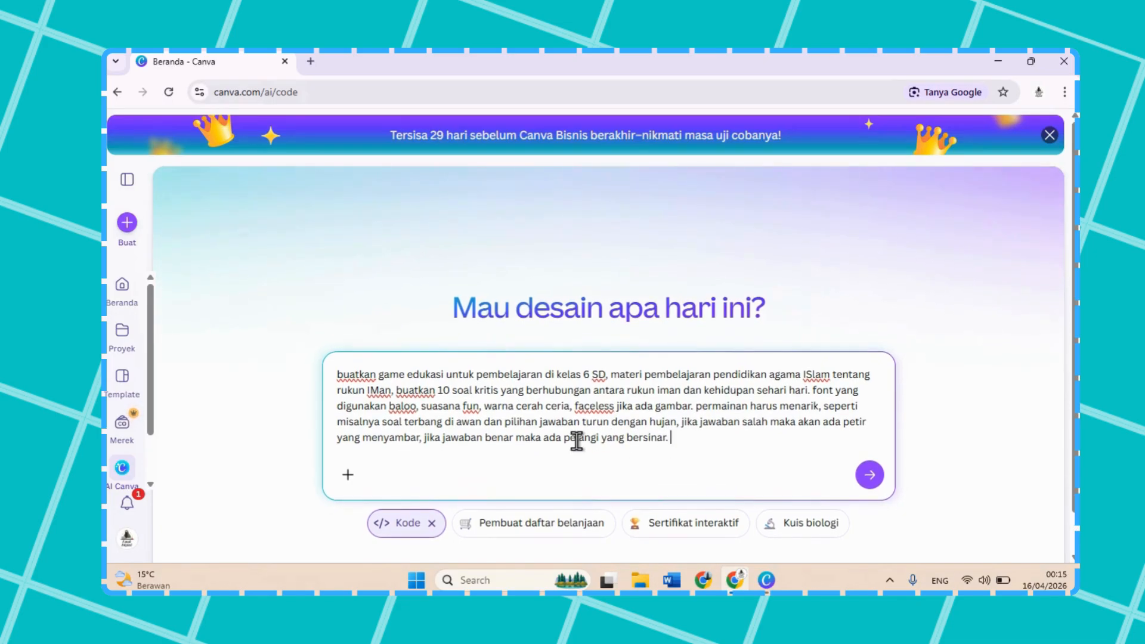
type("di")
type("ali permainan d")
type("engan b")
type("ismi")
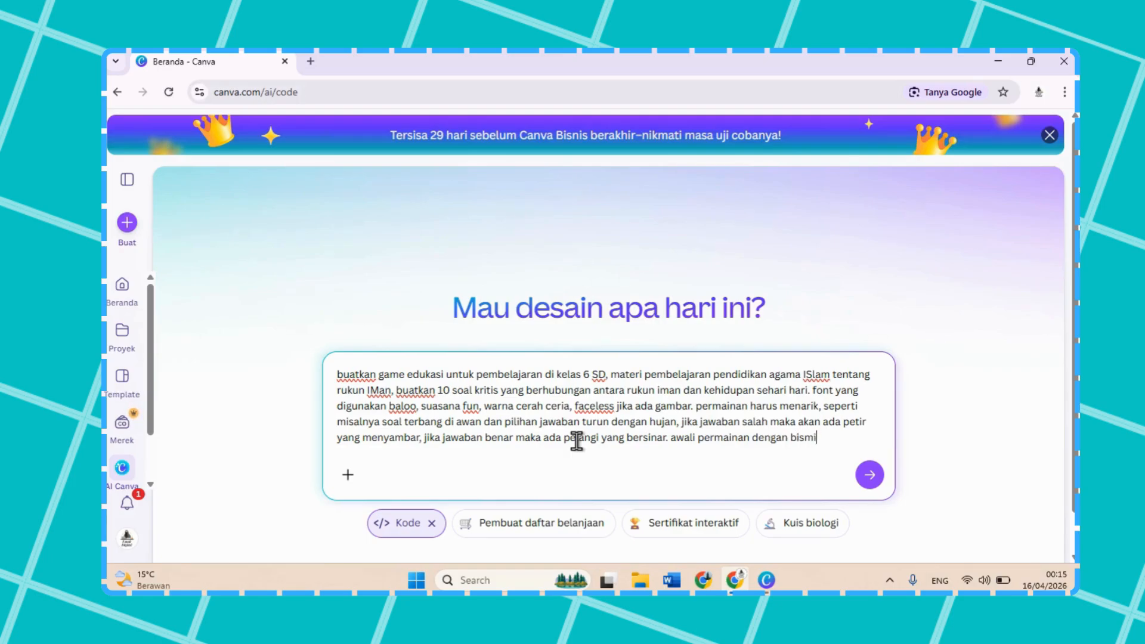
type("llah dan mencantumkan n")
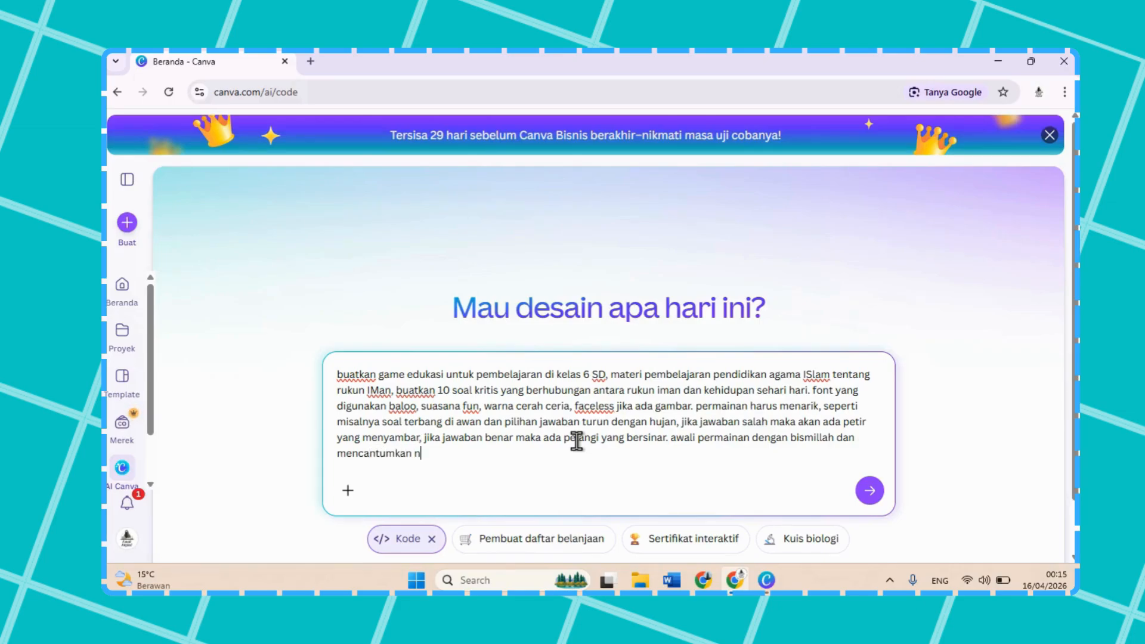
type("ama, lalu akhiri dengan ")
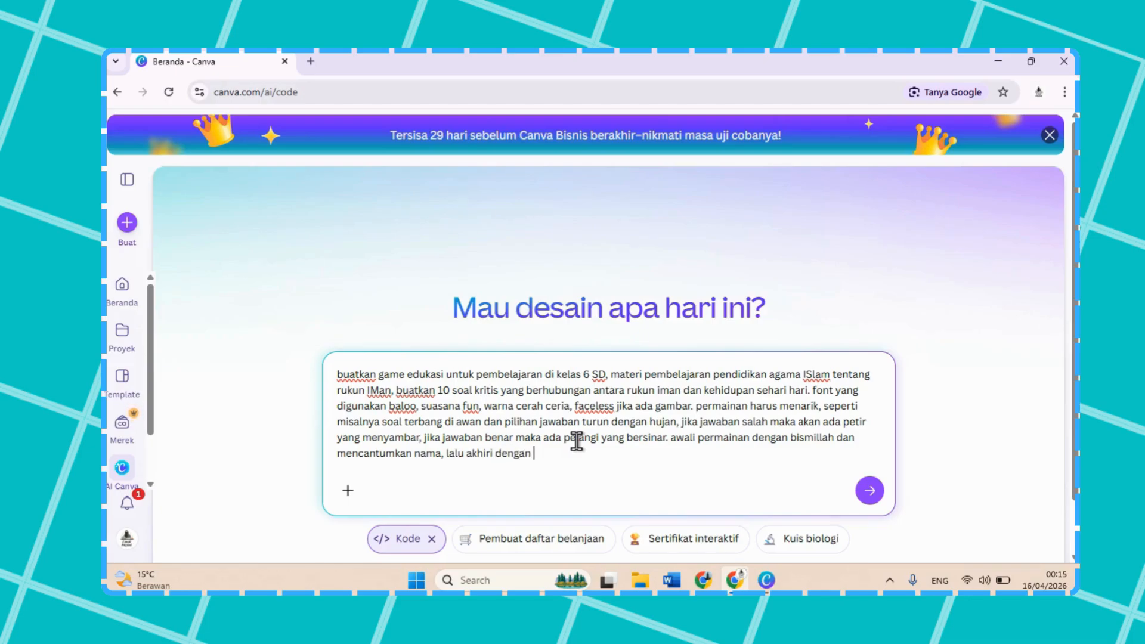
type("alhamdulillah dan mencantumkan sk")
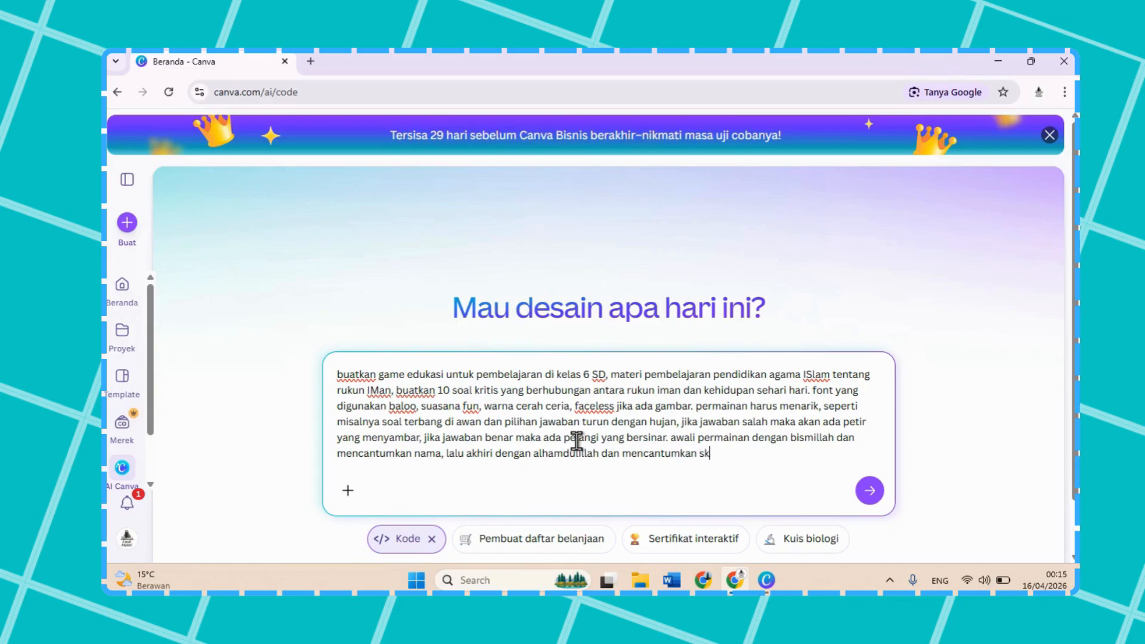
type("or. jika soal salah maka")
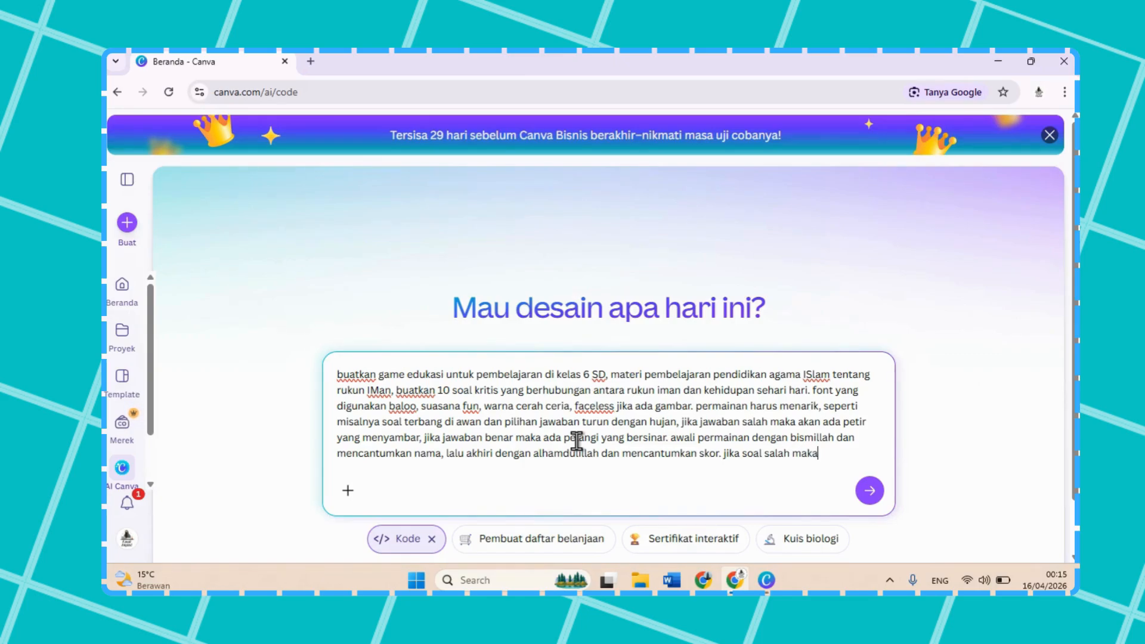
type(" tidak usah mengulang d")
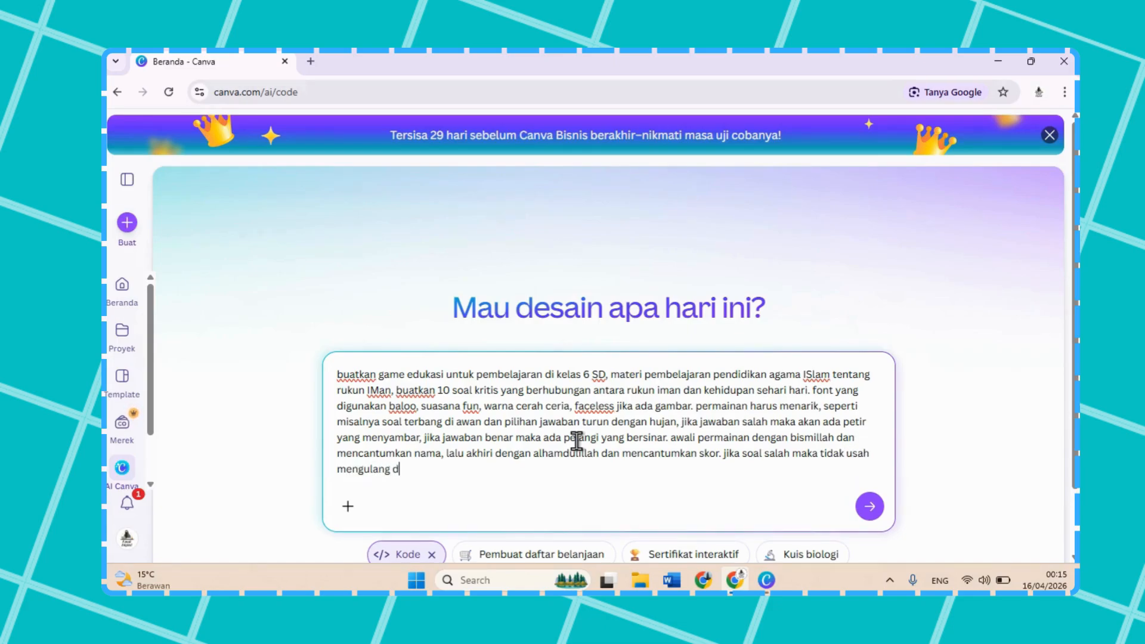
type("an lanjut ke soal berik")
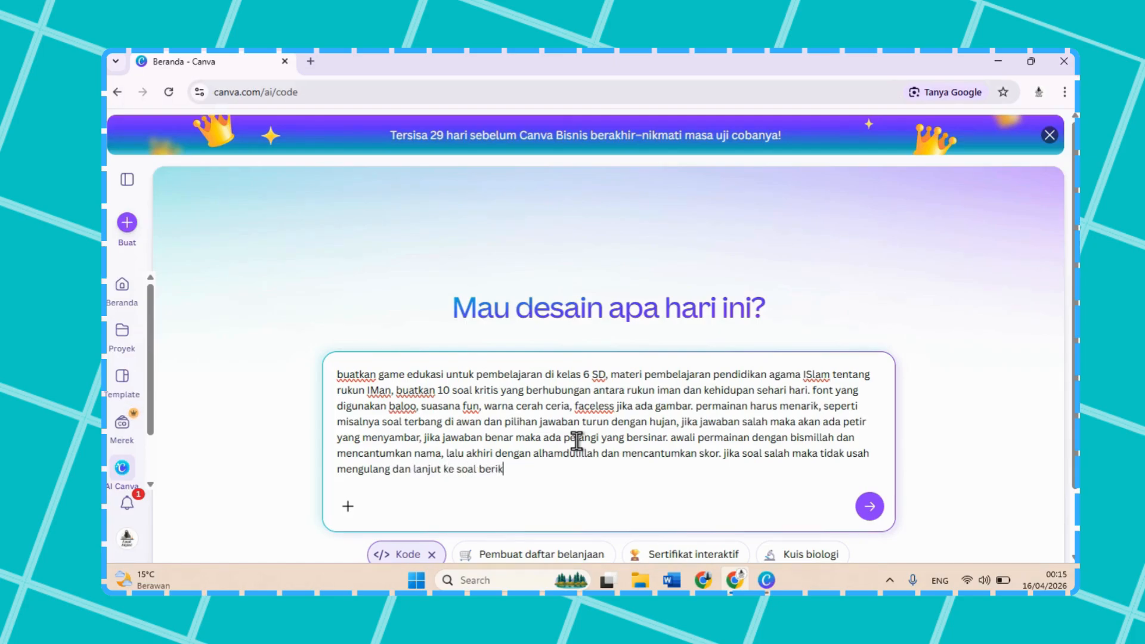
type("utnya")
Step: Finish the prompt with ". jika soal salah maka tidak usah mengulang dan lanjut ke soal berikutnya" and submit it to generate the game
scroll(576, 441, "down", 2)
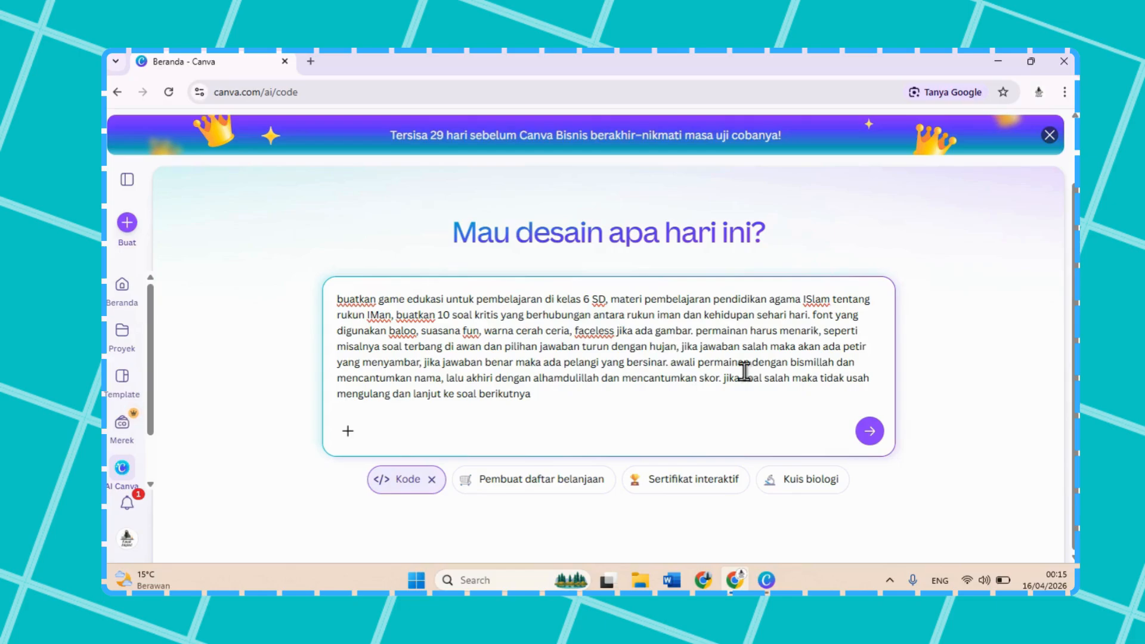
left_click(870, 432)
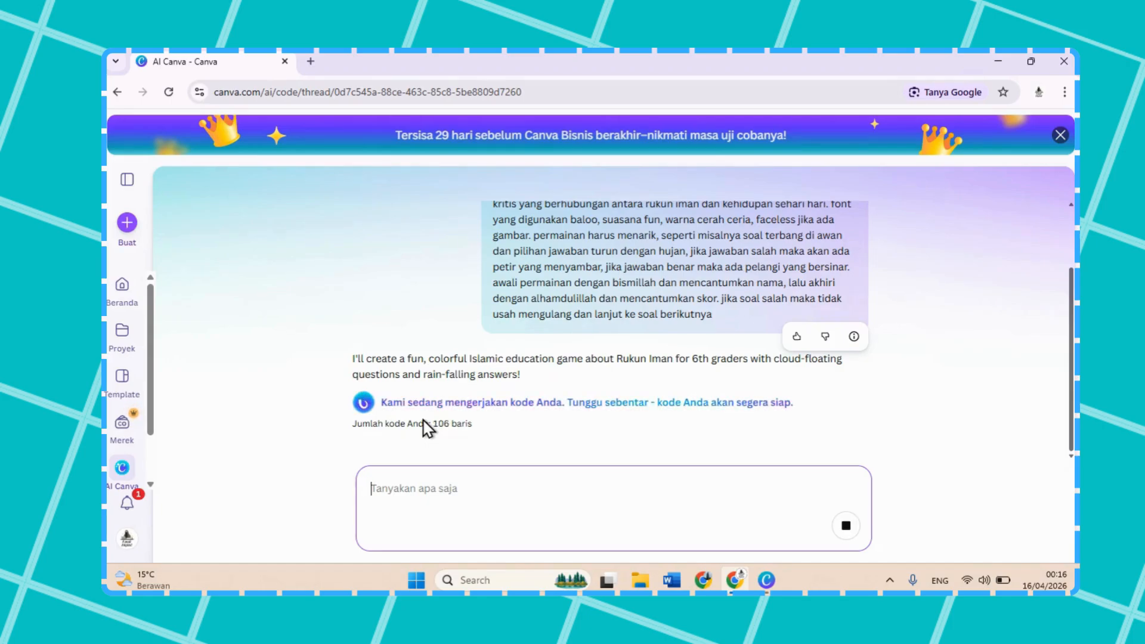
Step: Review the AI's reply, enter the player's name in the generated Petualangan Rukun Iman game, and start the quiz
scroll(536, 289, "up", 2)
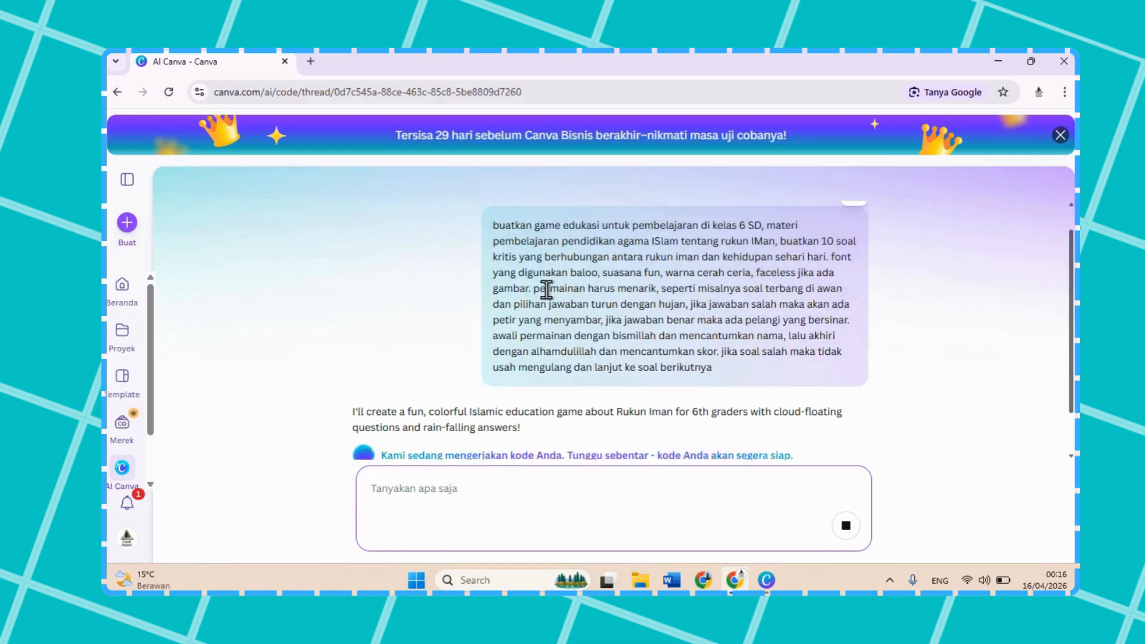
scroll(546, 289, "down", 2)
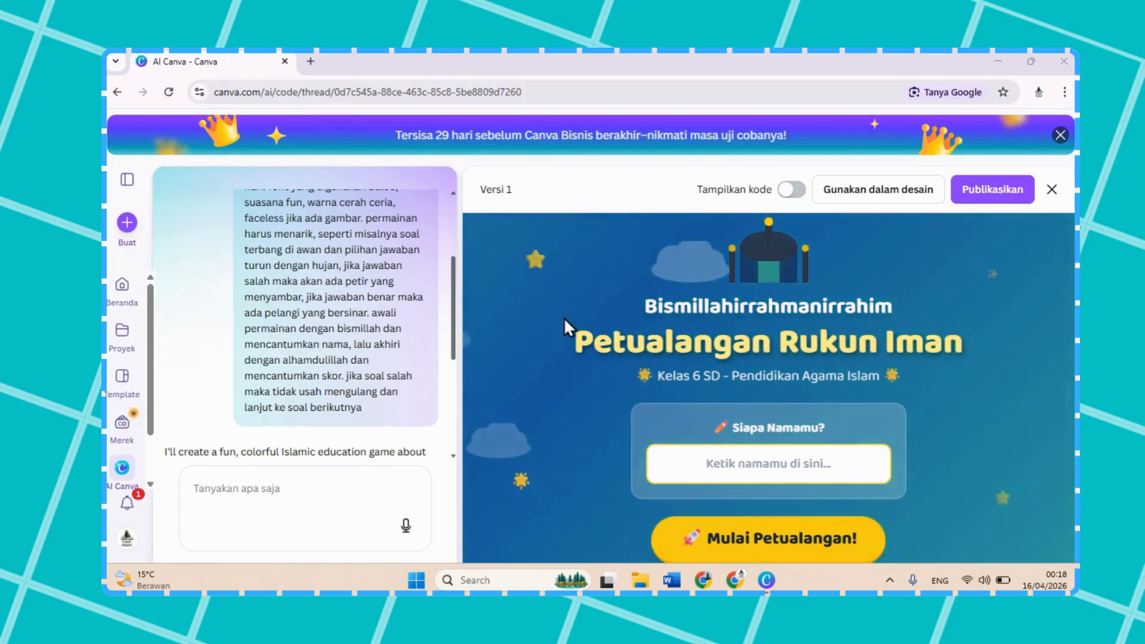
scroll(363, 431, "down", 1)
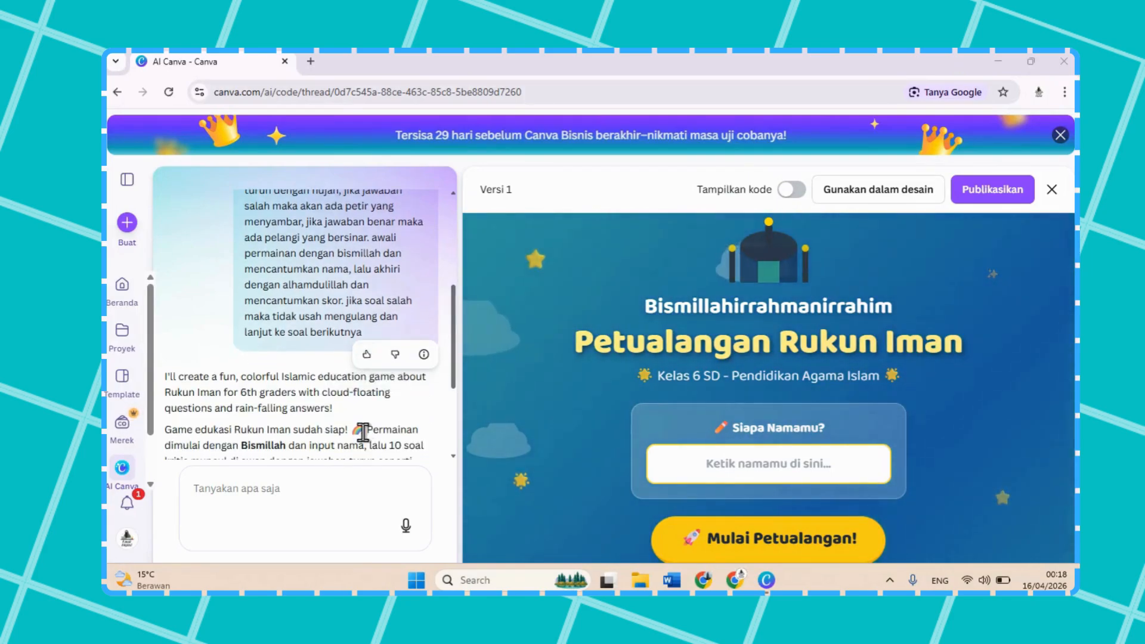
scroll(362, 431, "down", 1)
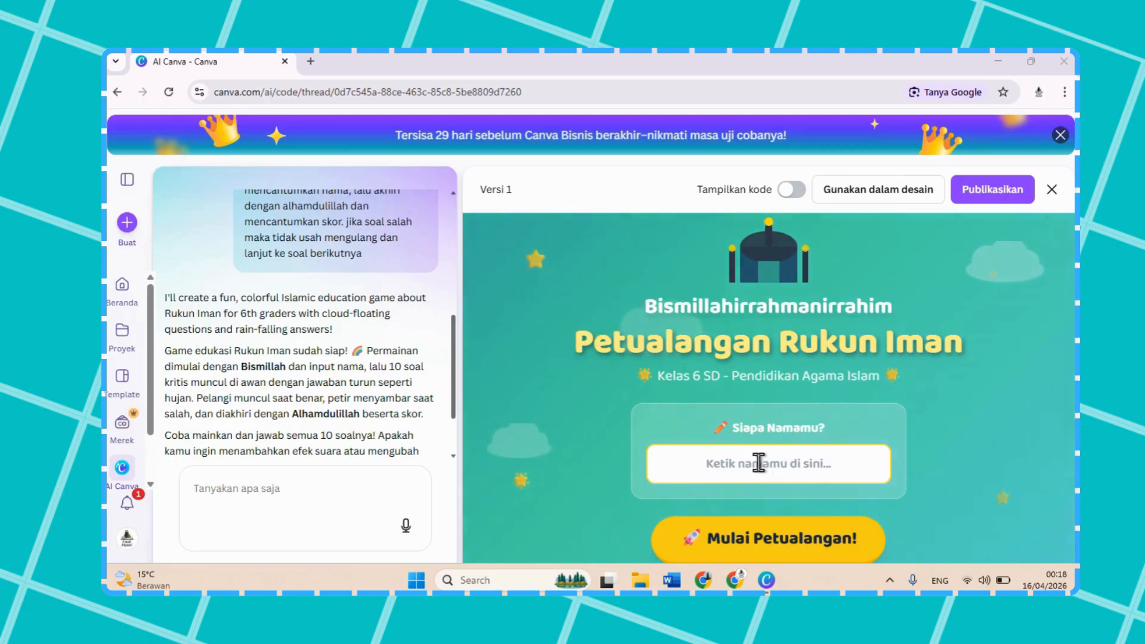
left_click(779, 463)
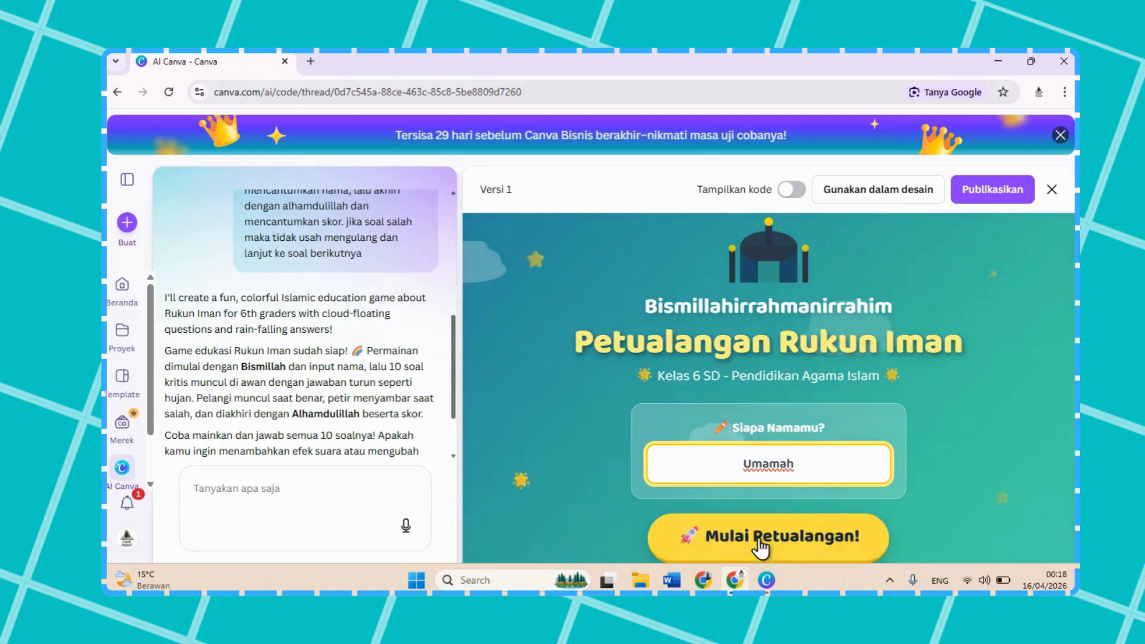
left_click(754, 549)
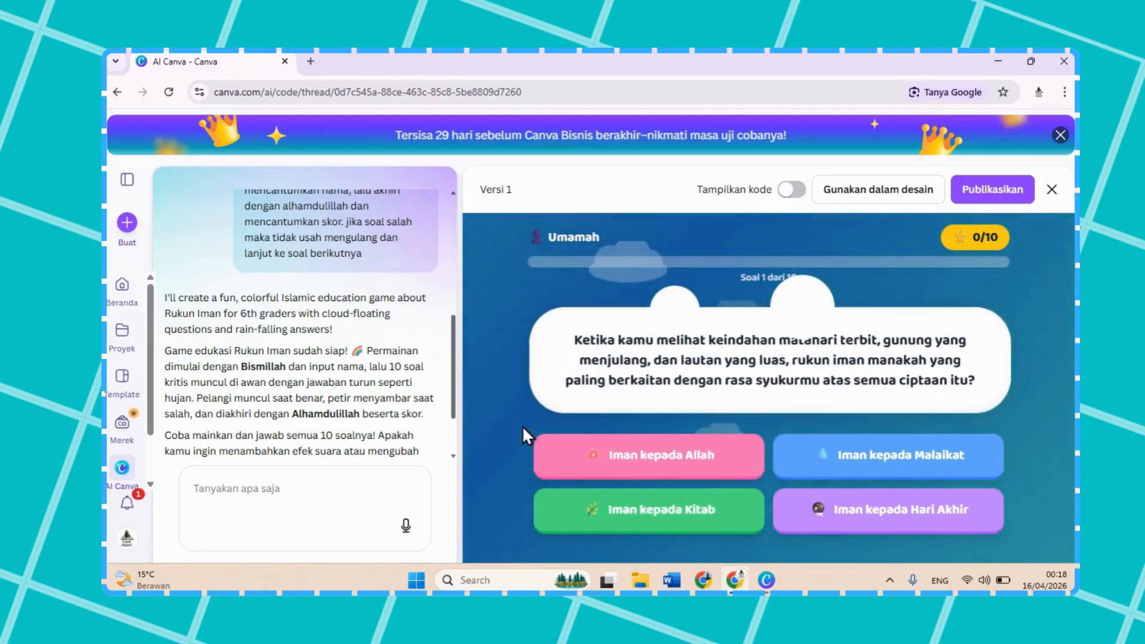
Step: Test questions 1 to 5 with the answers Iman kepada Allah, Rasul, Kitab-kitab Allah, Kitab, and Qada dan Qadar
left_click(629, 447)
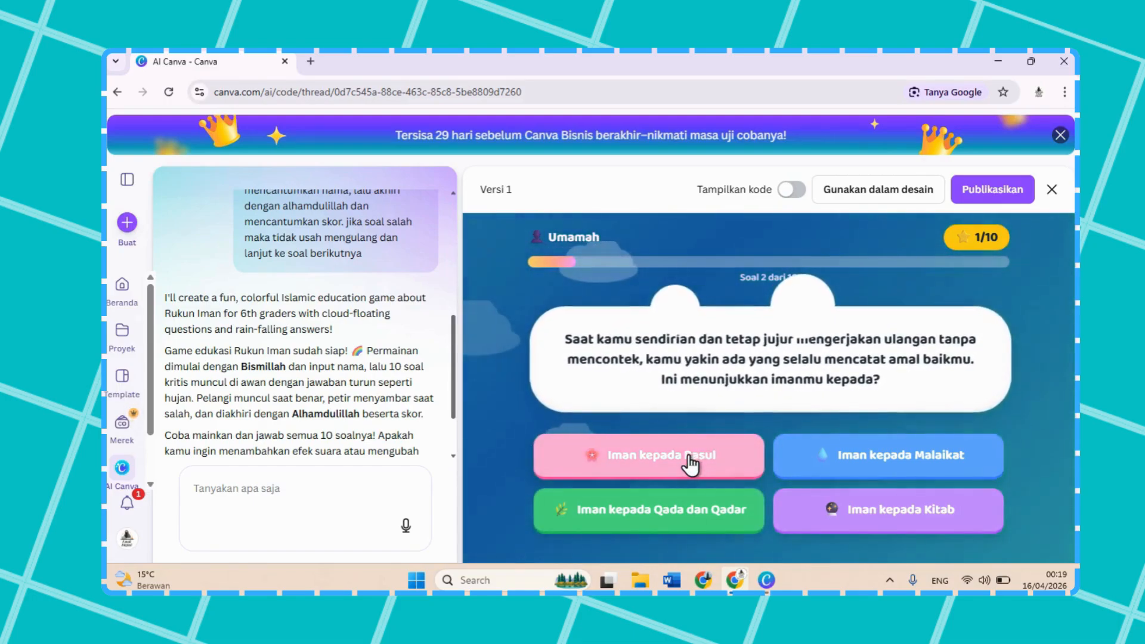
left_click(690, 463)
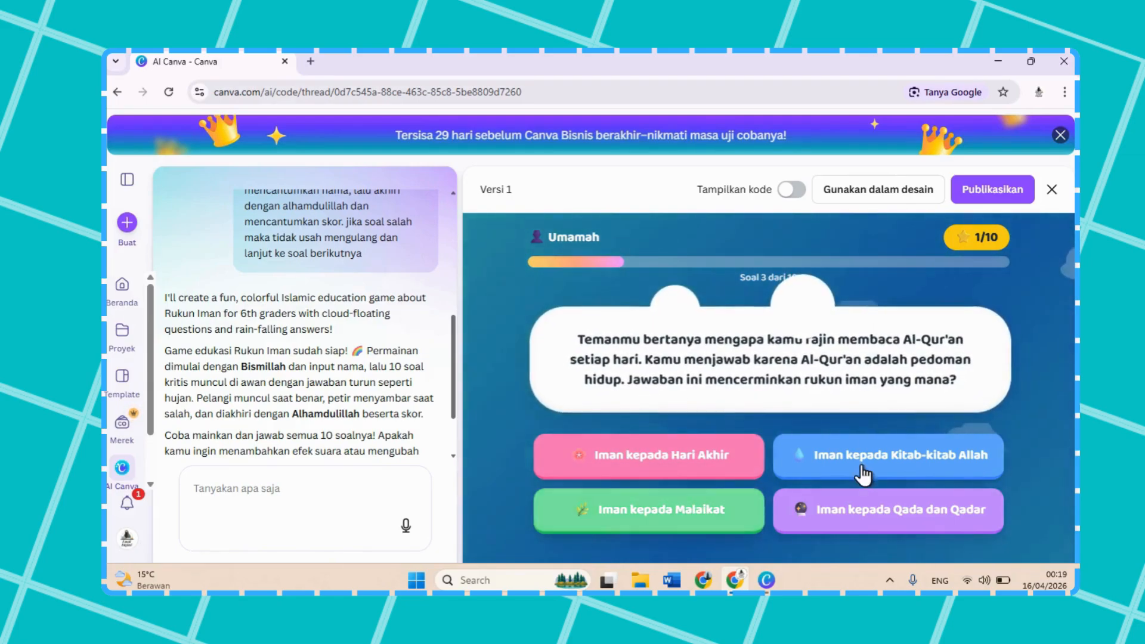
left_click(887, 458)
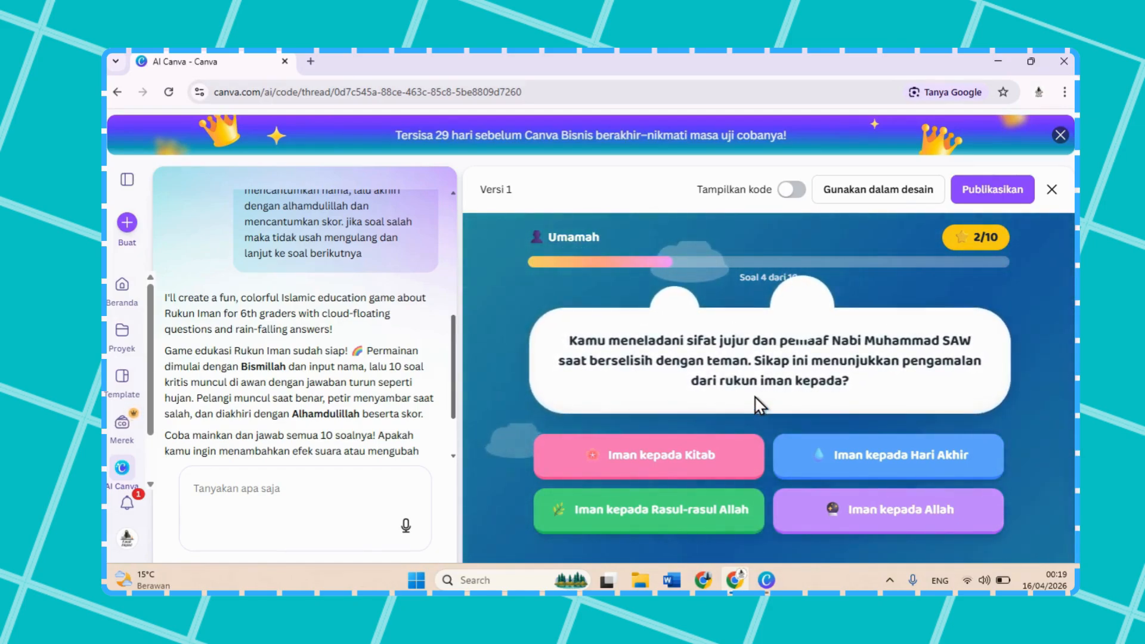
left_click(728, 454)
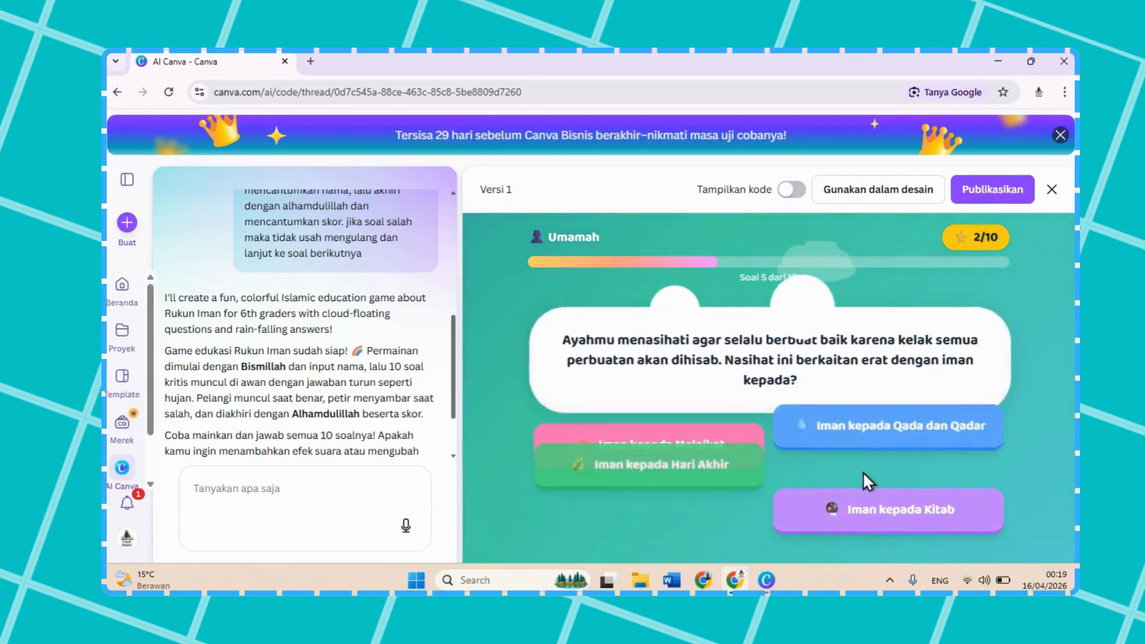
left_click(863, 469)
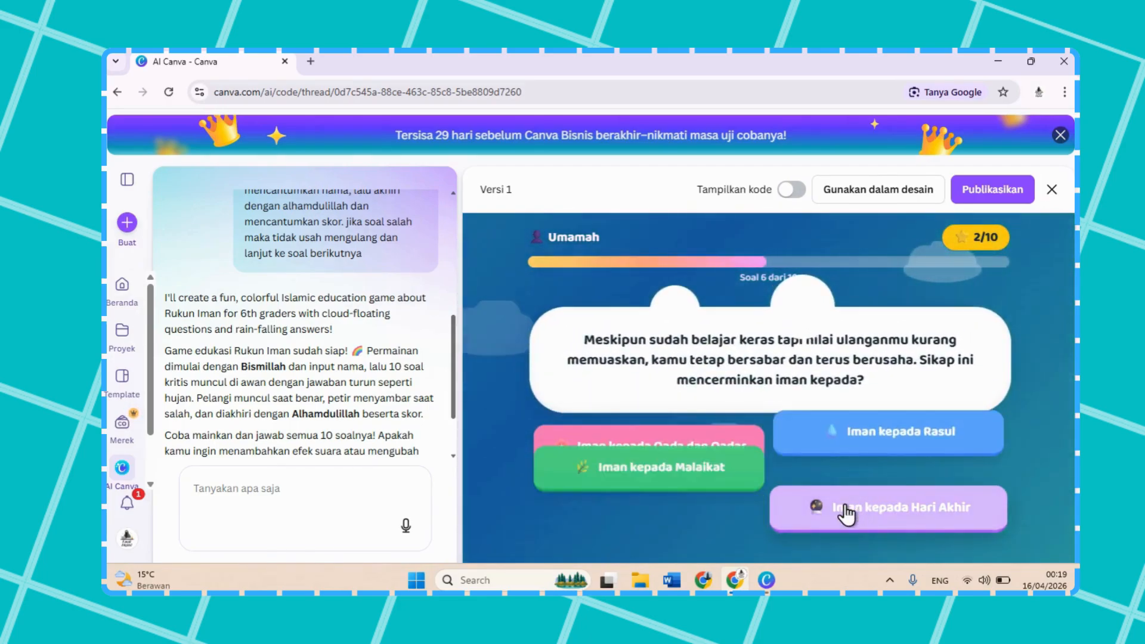
Step: Test questions 6 to 10 with Hari Akhir, Allah, Malaikat dan Kitab-kitab Allah, Malaikat, and Malaikat, and return to the game's start screen
left_click(836, 509)
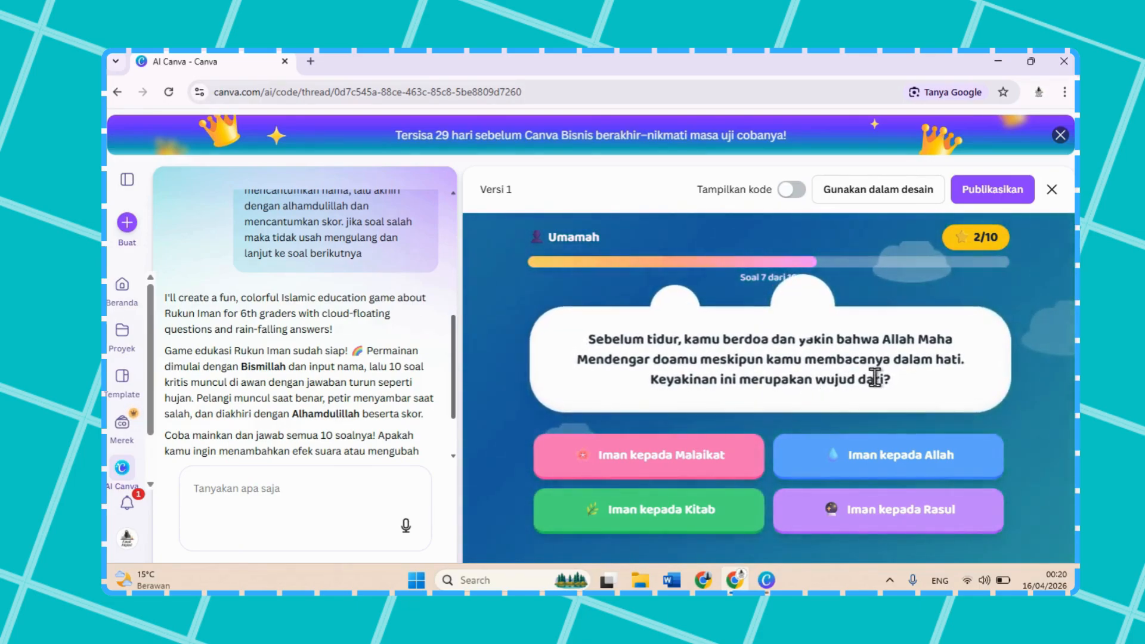
left_click(878, 441)
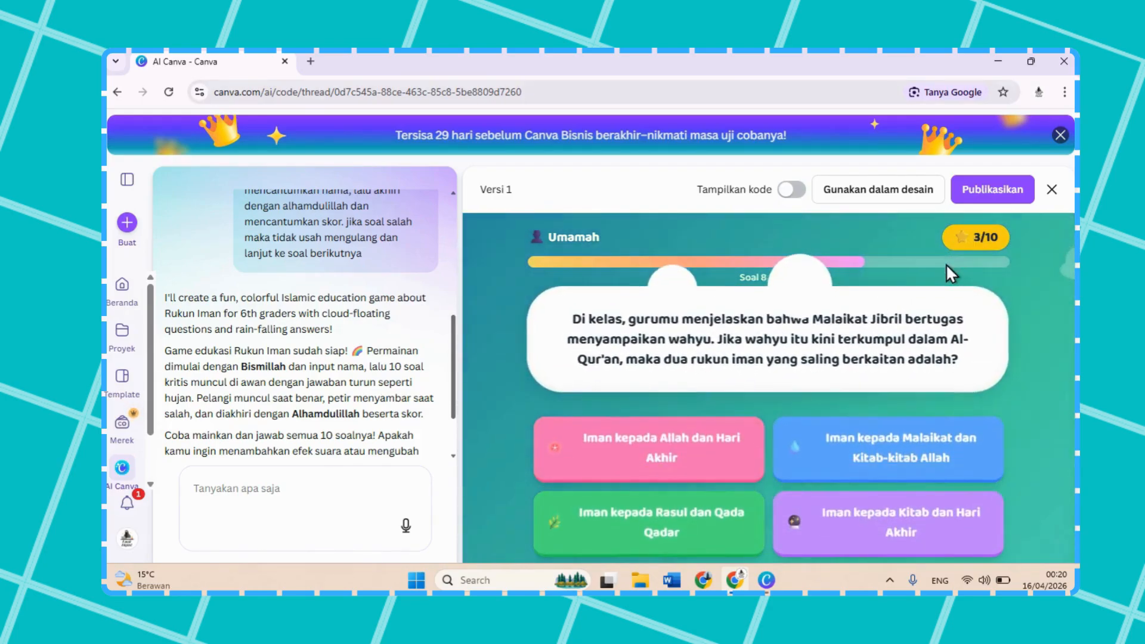
left_click(862, 471)
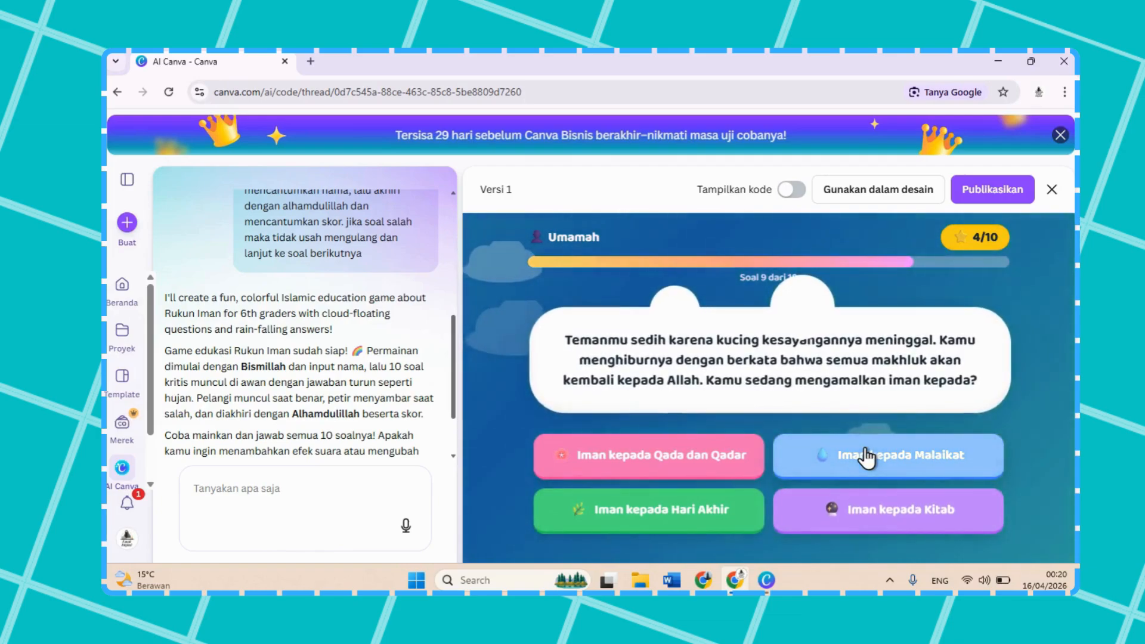
left_click(823, 455)
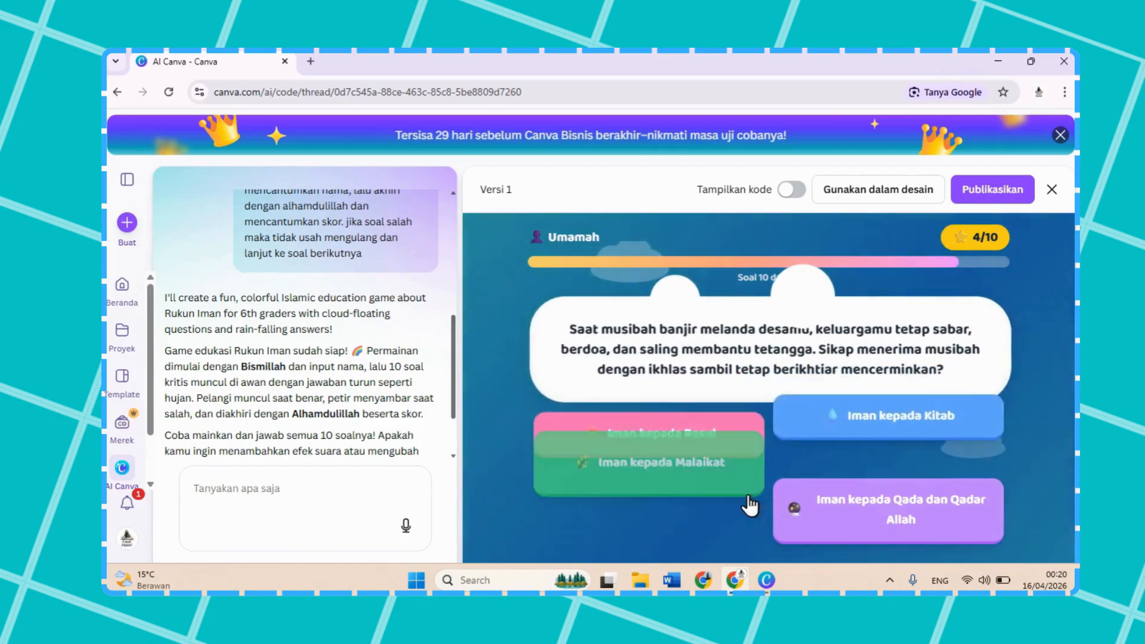
left_click(722, 527)
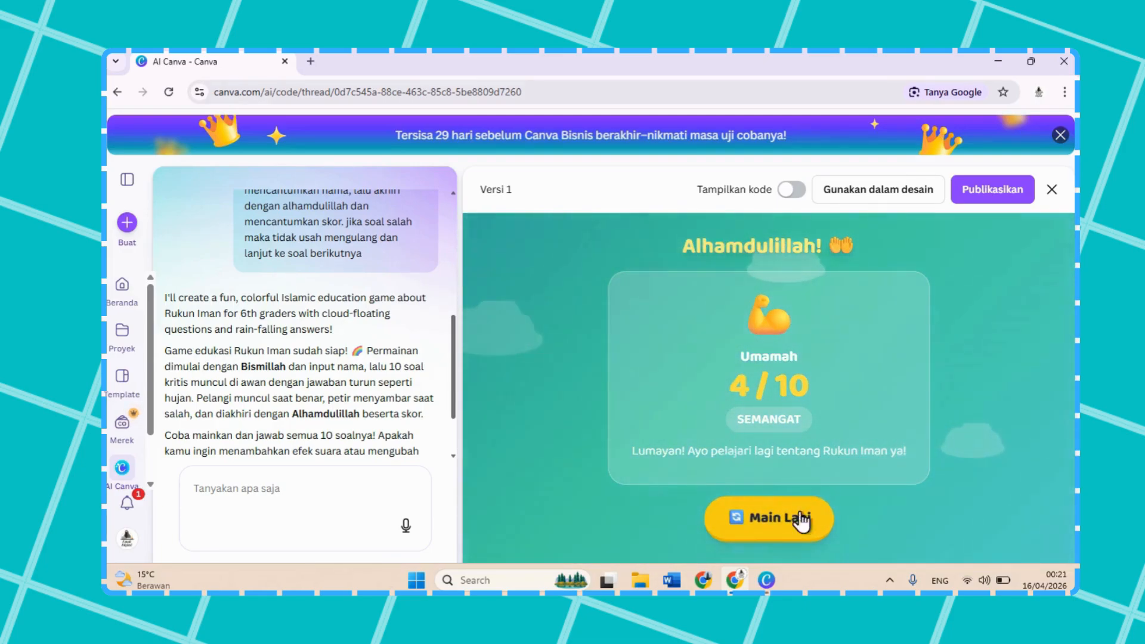
left_click(779, 518)
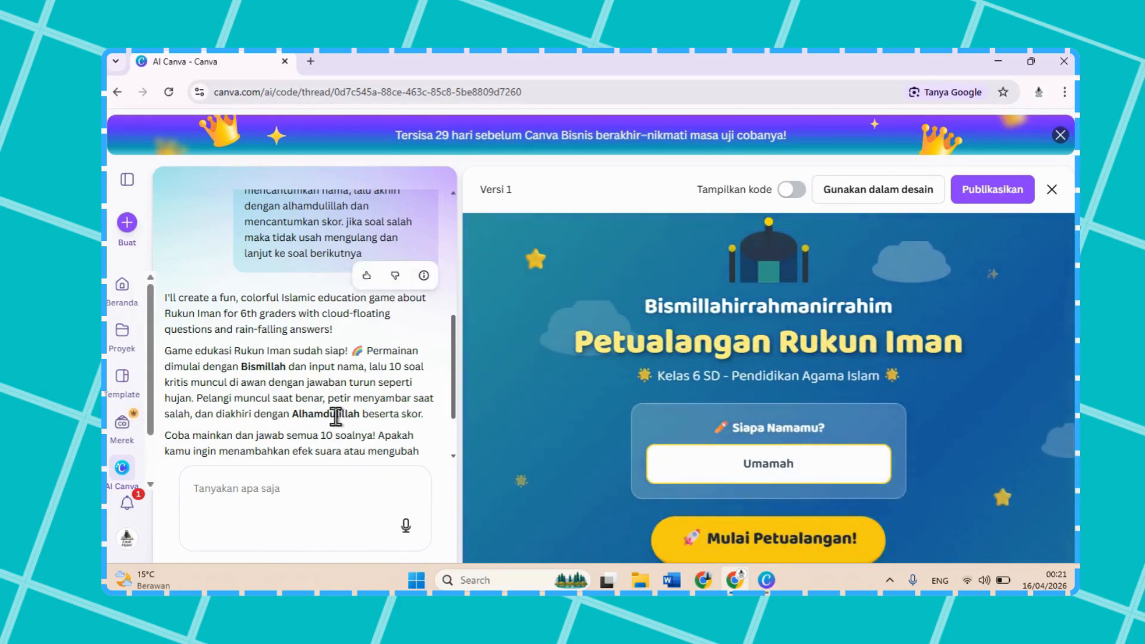
Step: Send the AI a follow-up request for a victory certificate: "diakhir aku mau ada sertifikat kemenangan, tambahkan"
scroll(336, 416, "down", 2)
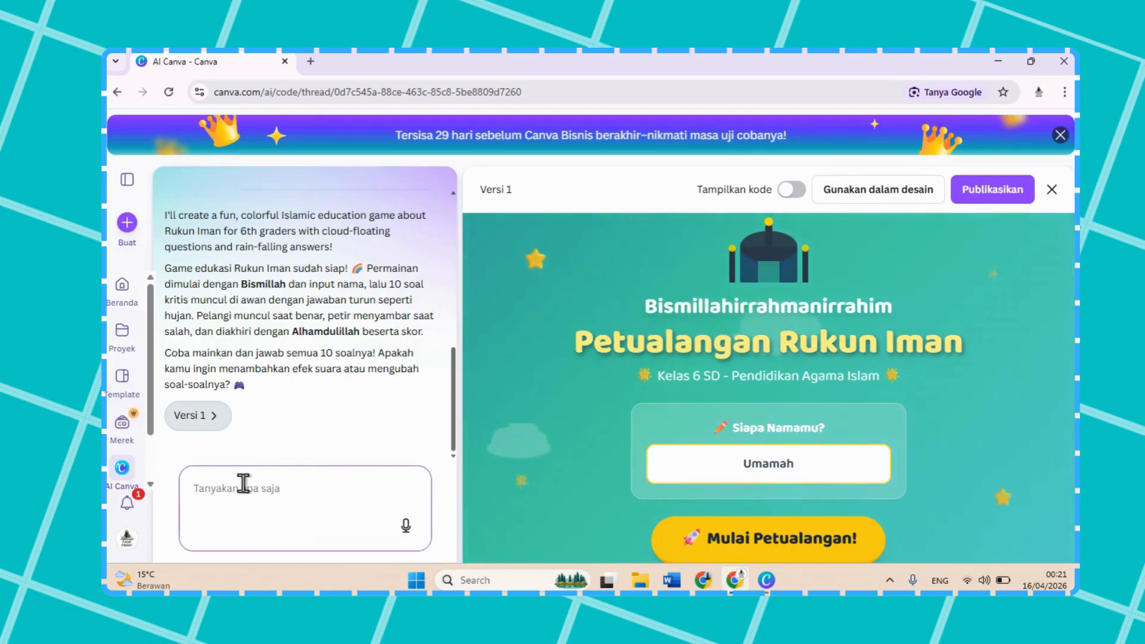
type("diakhir aku mau ada s")
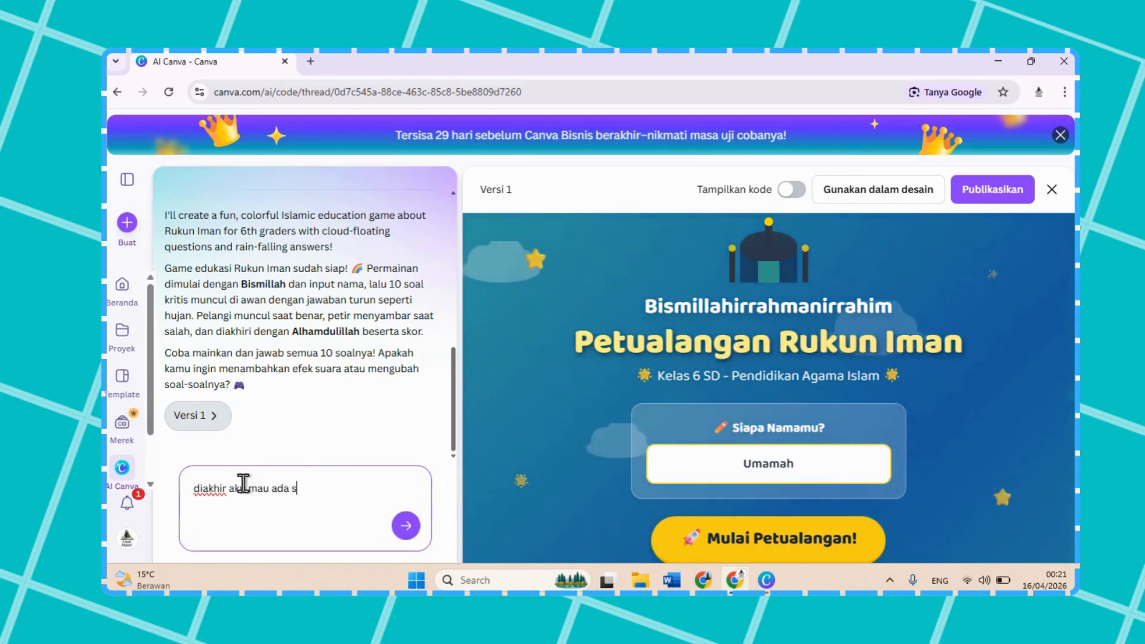
type("ertifikat")
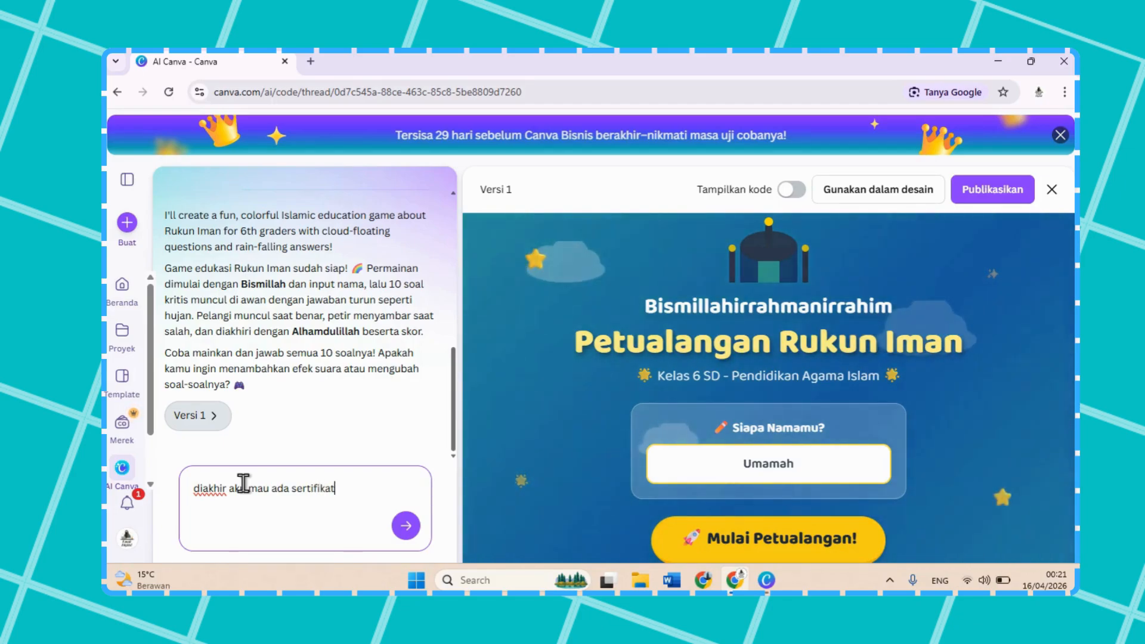
type(" kemenangan")
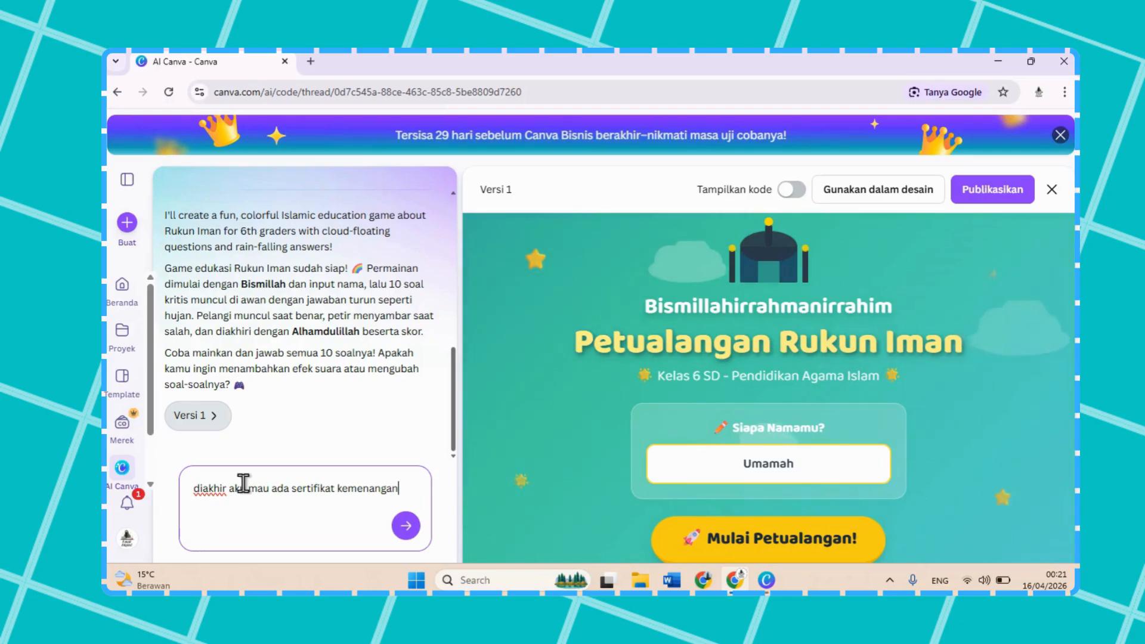
type(",")
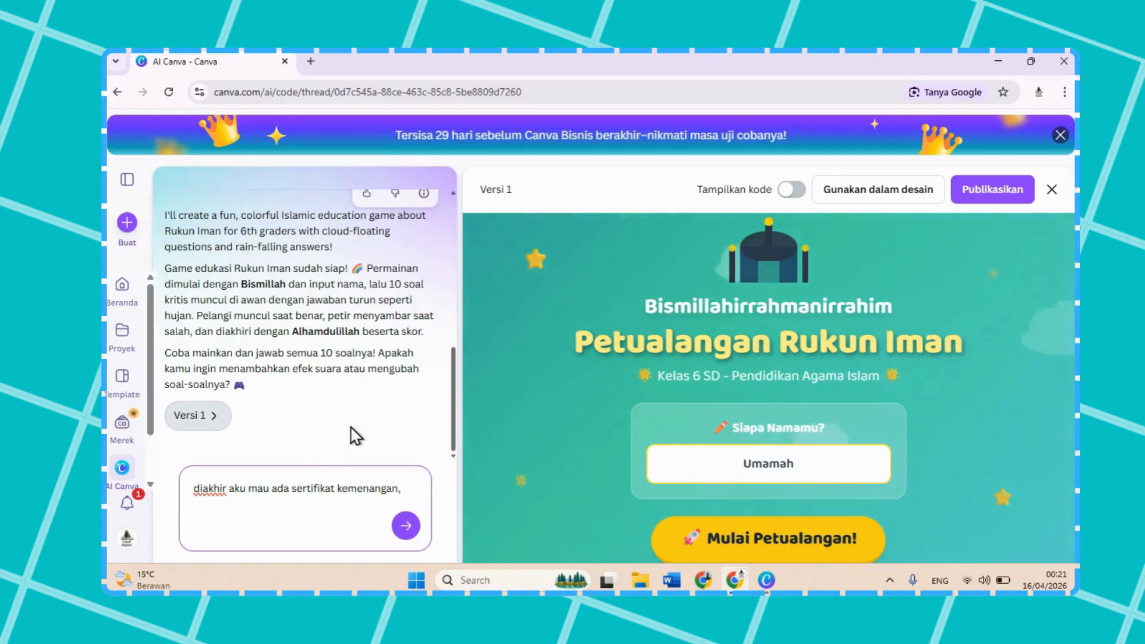
type(" tambahkan")
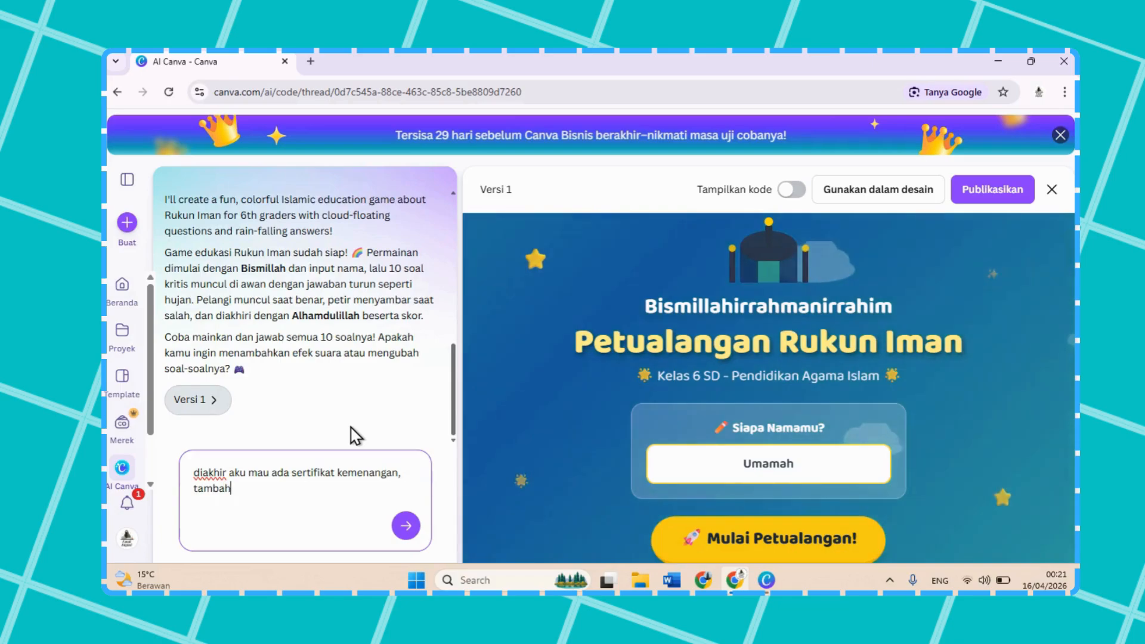
left_click(406, 527)
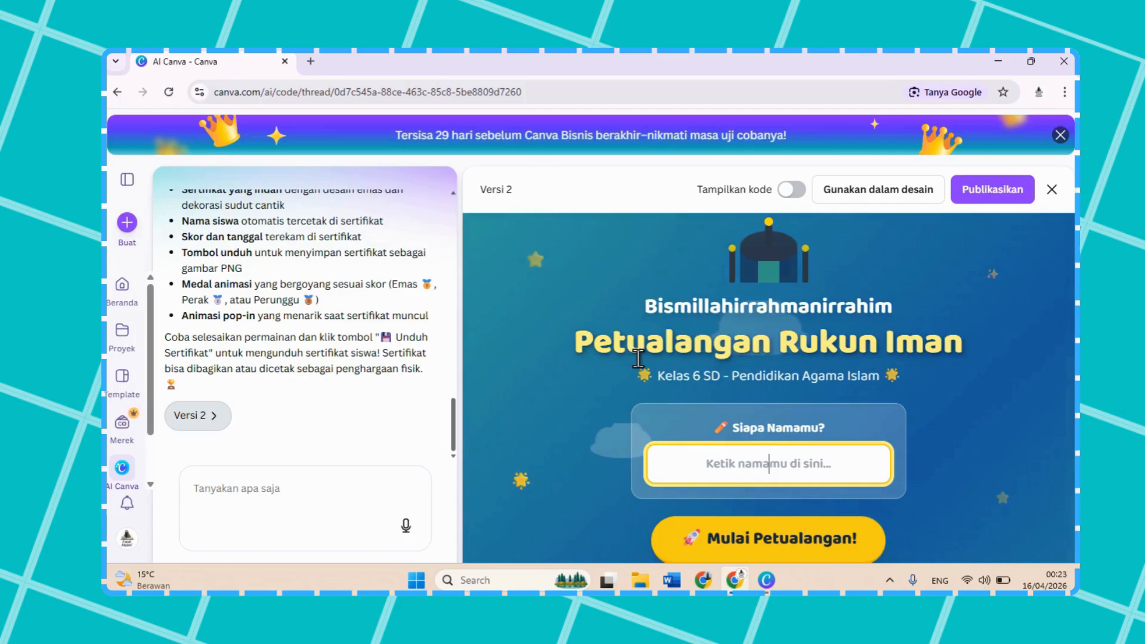
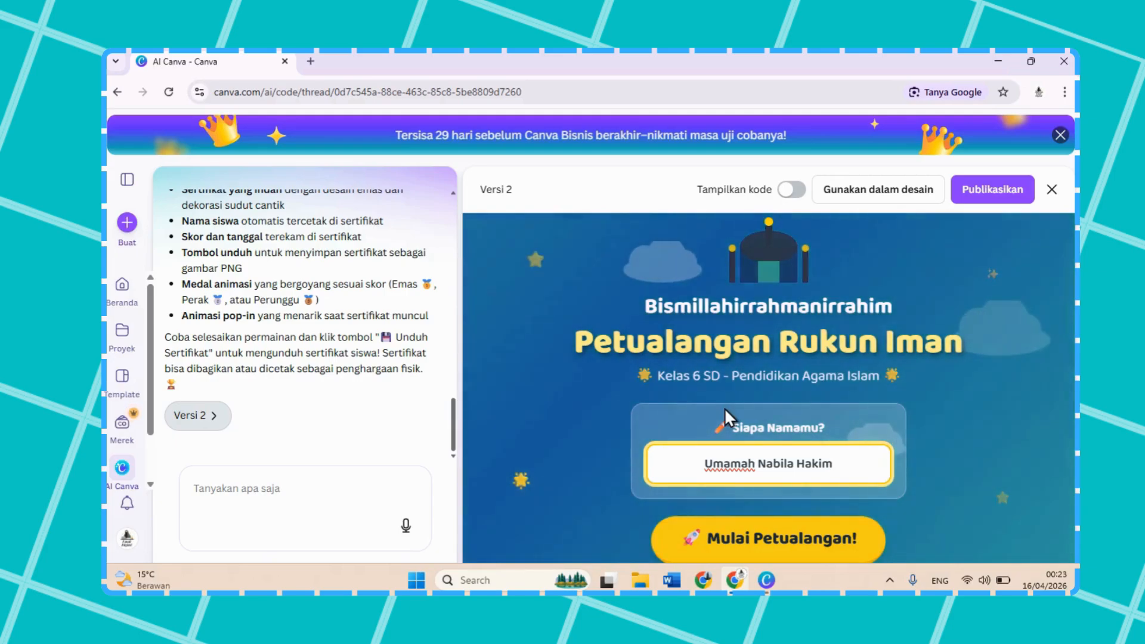
Step: Enter the player's full name in version 2 of the game and start the quiz
left_click(769, 544)
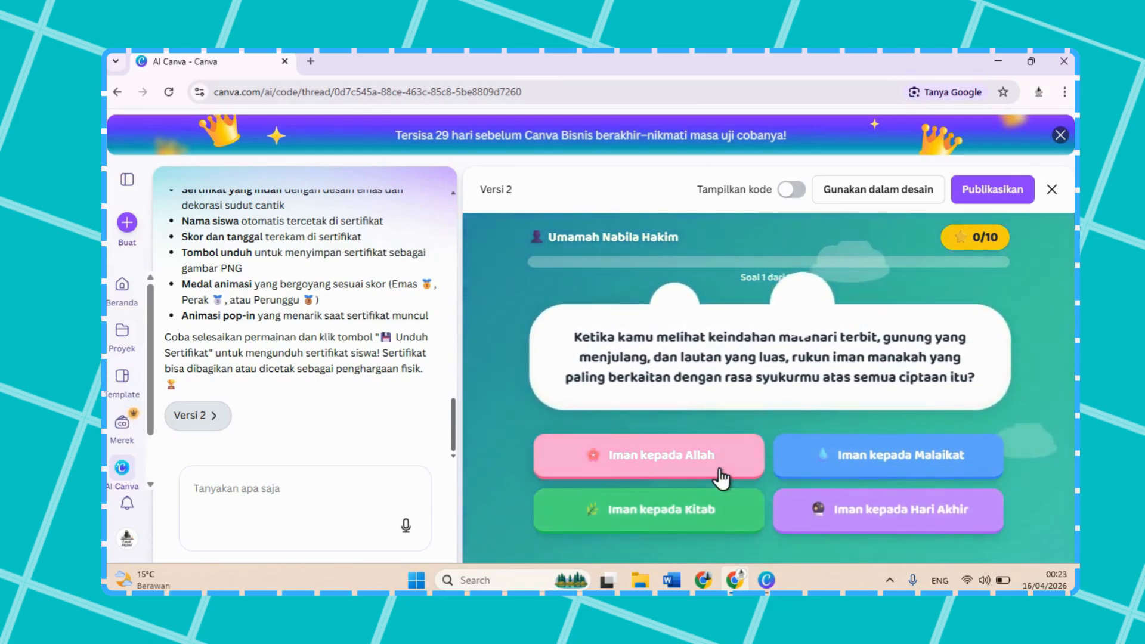
Step: Test version 2's questions 1 to 5 with Allah, Qada dan Qadar, Kitab-kitab Allah, Rasul-rasul Allah, and Hari Akhir
left_click(720, 471)
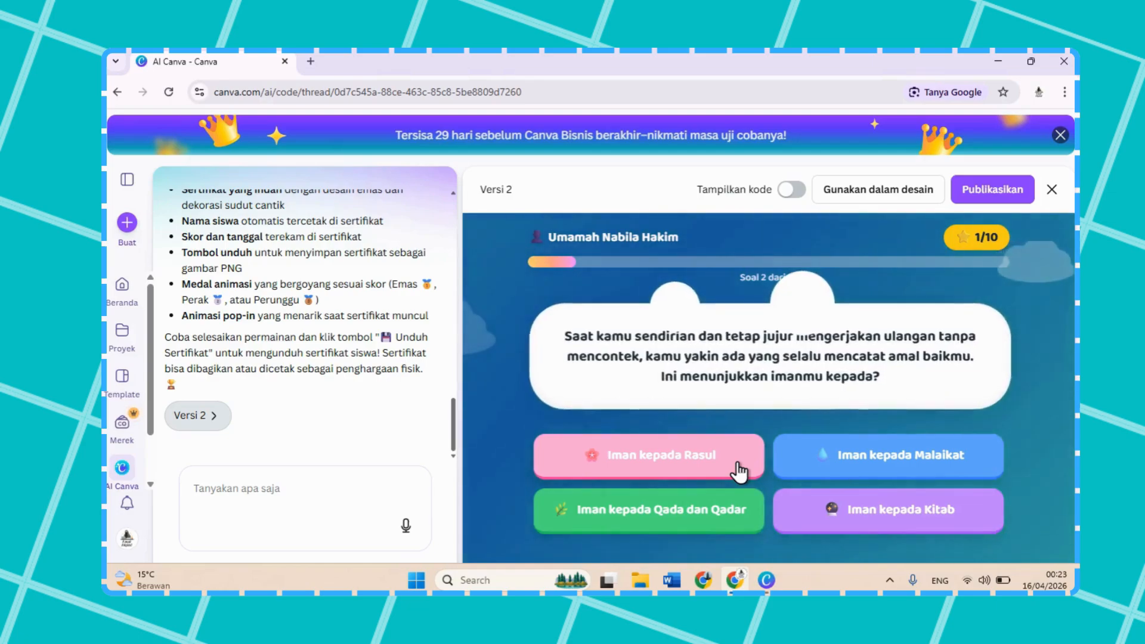
left_click(680, 513)
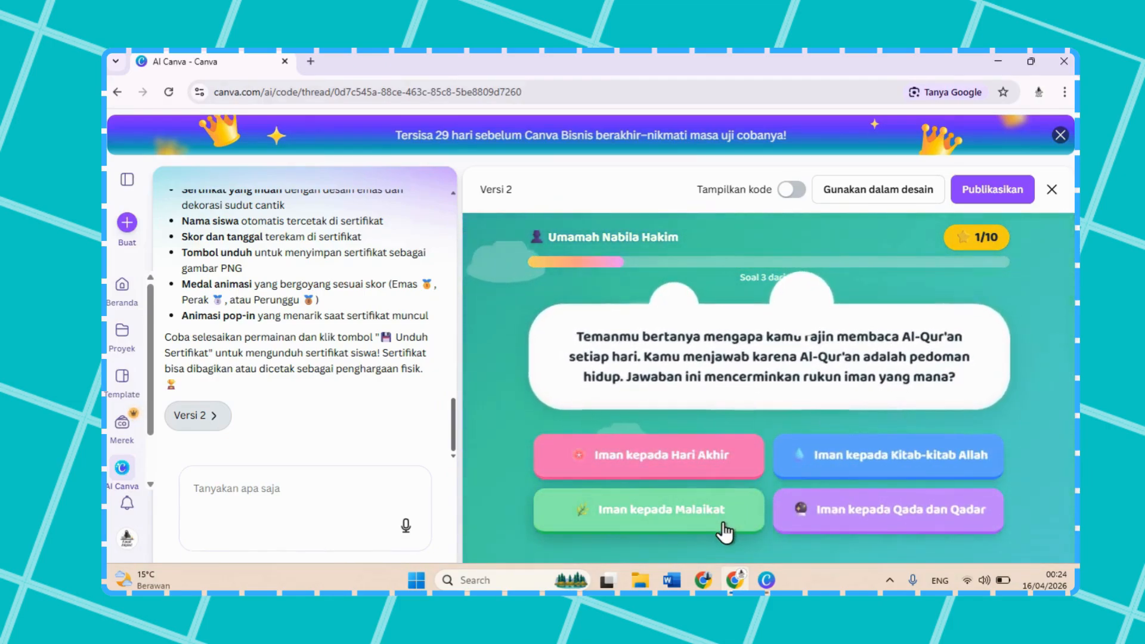
left_click(809, 472)
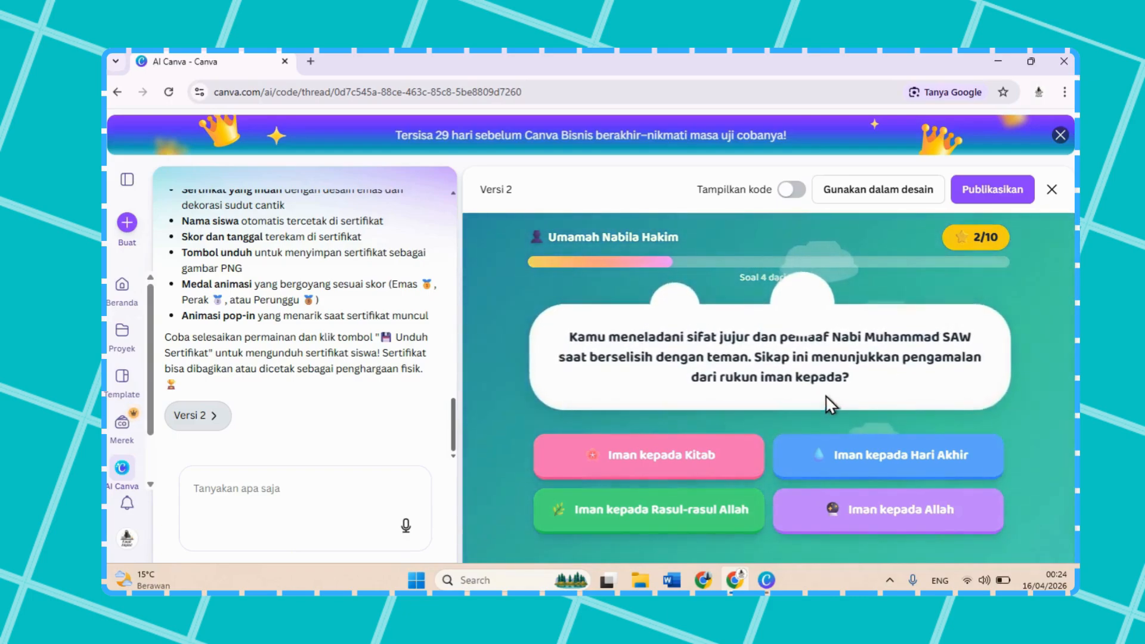
left_click(698, 505)
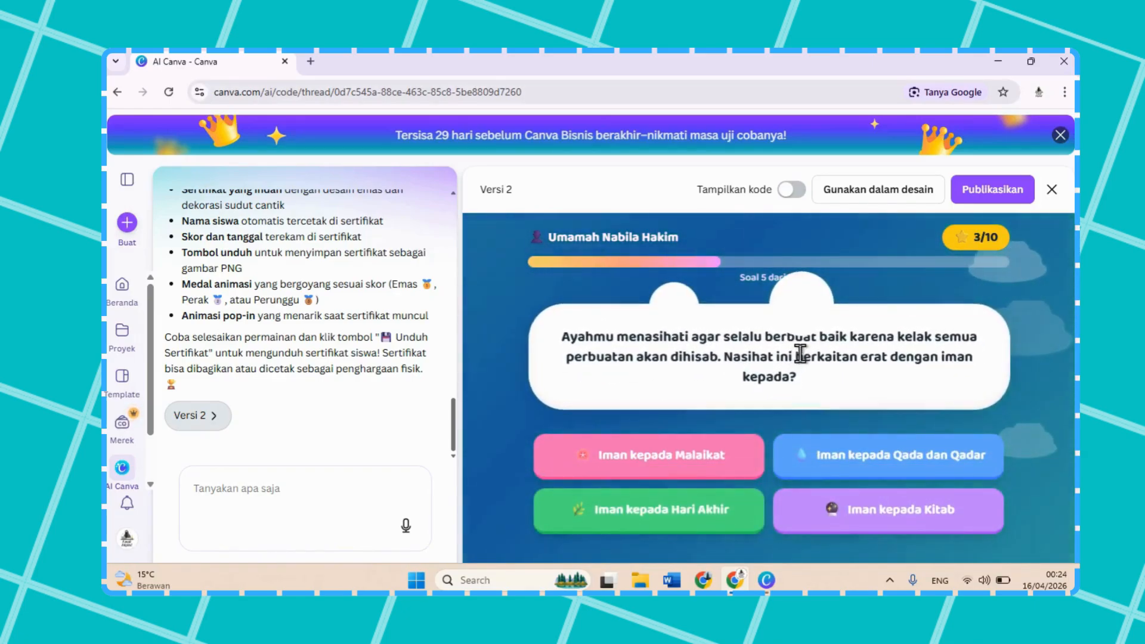
left_click(680, 504)
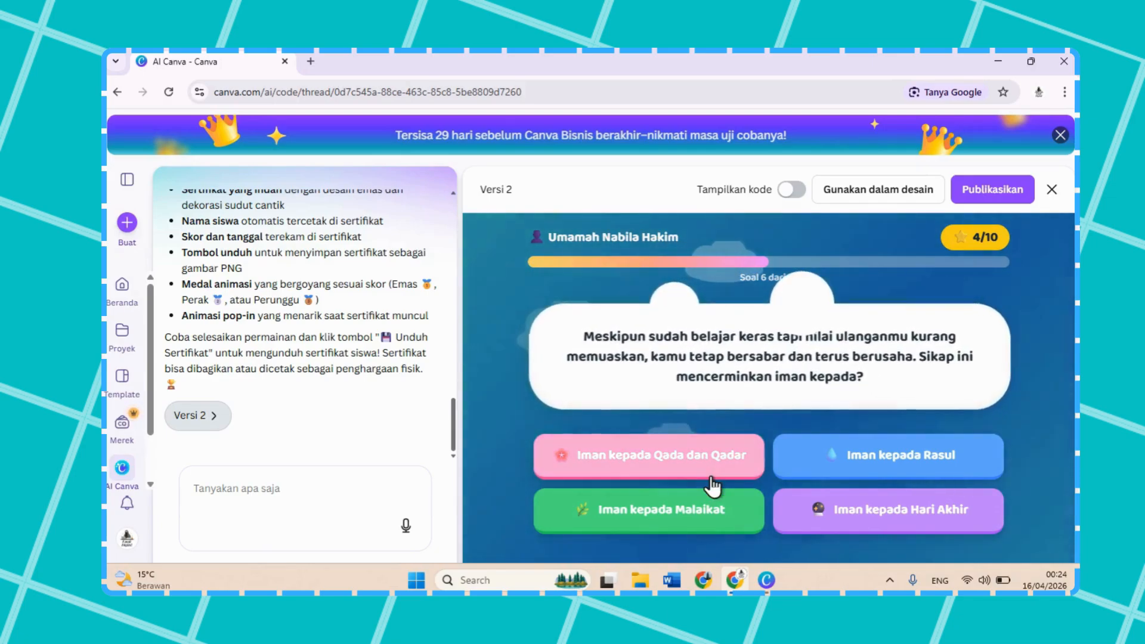
Step: Answer questions 6 to 10 with Qada dan Qadar, Allah, Malaikat dan Kitab-kitab Allah, Qada dan Qadar, and Qada dan Qadar Allah
left_click(713, 477)
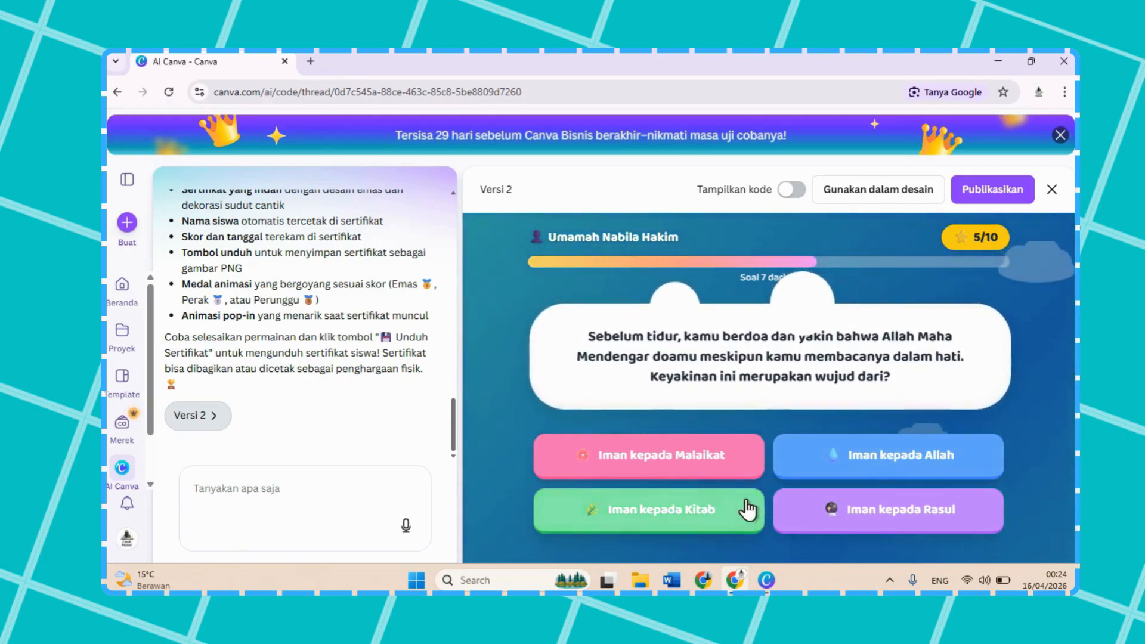
left_click(882, 469)
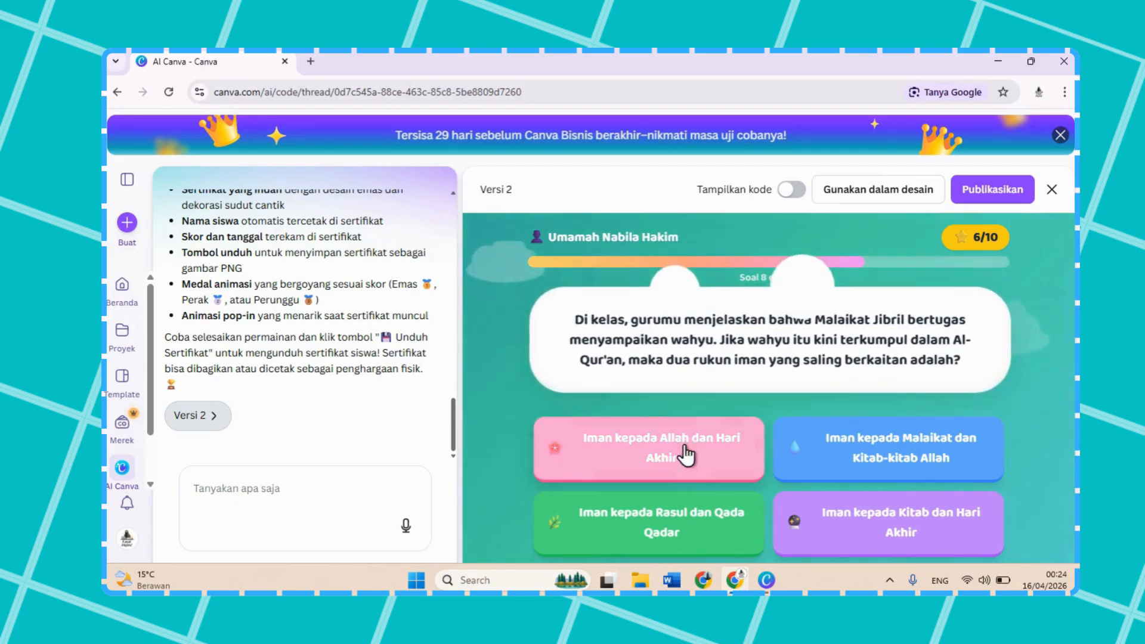
left_click(907, 458)
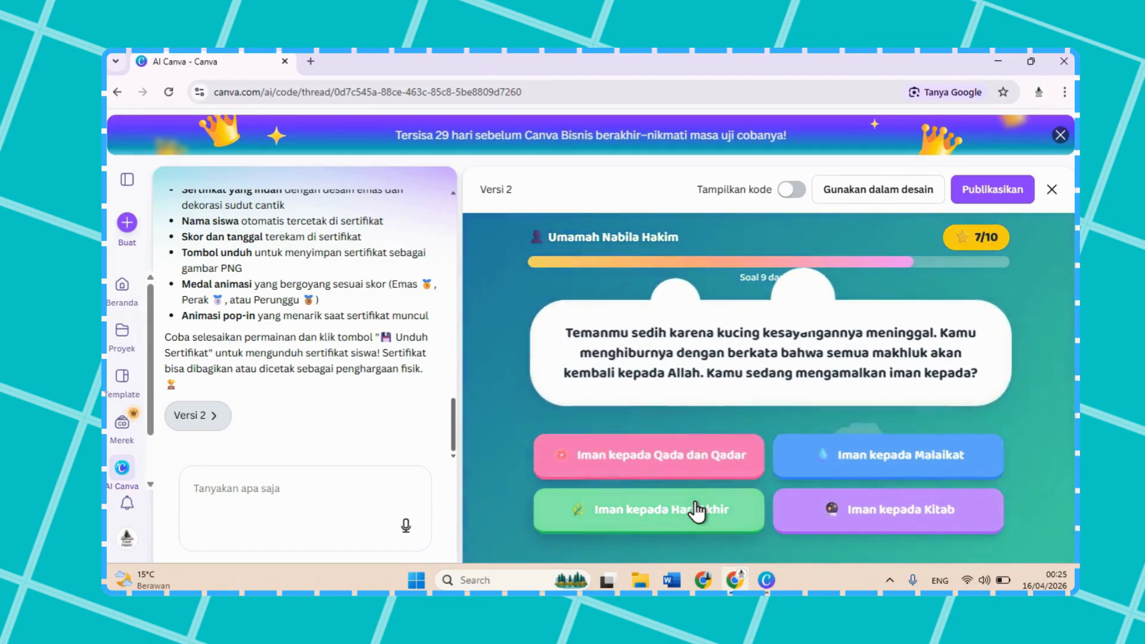
left_click(686, 456)
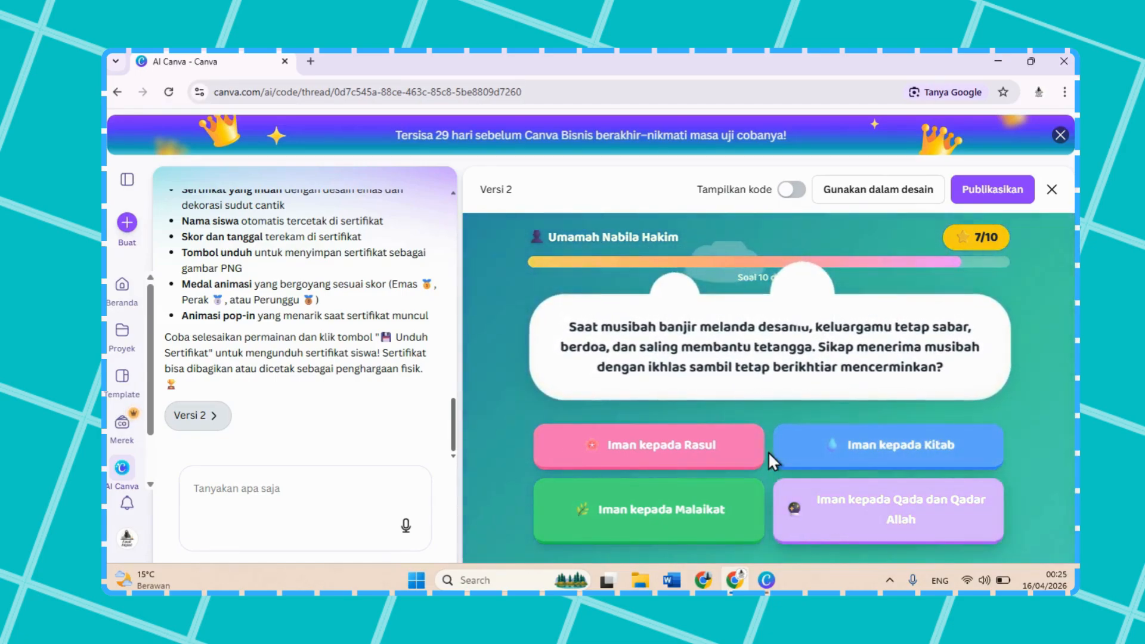
left_click(877, 503)
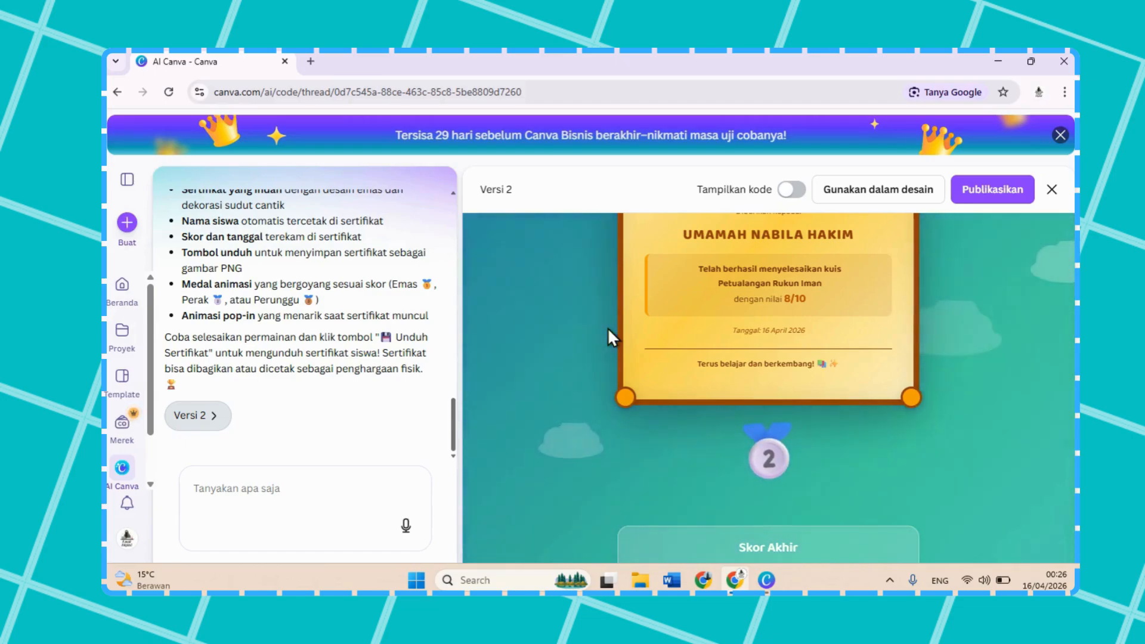
Step: Start publishing the game with the subpath "pai-kelas6-rukun-iman" and look through the site's title and favicon settings
left_click(991, 191)
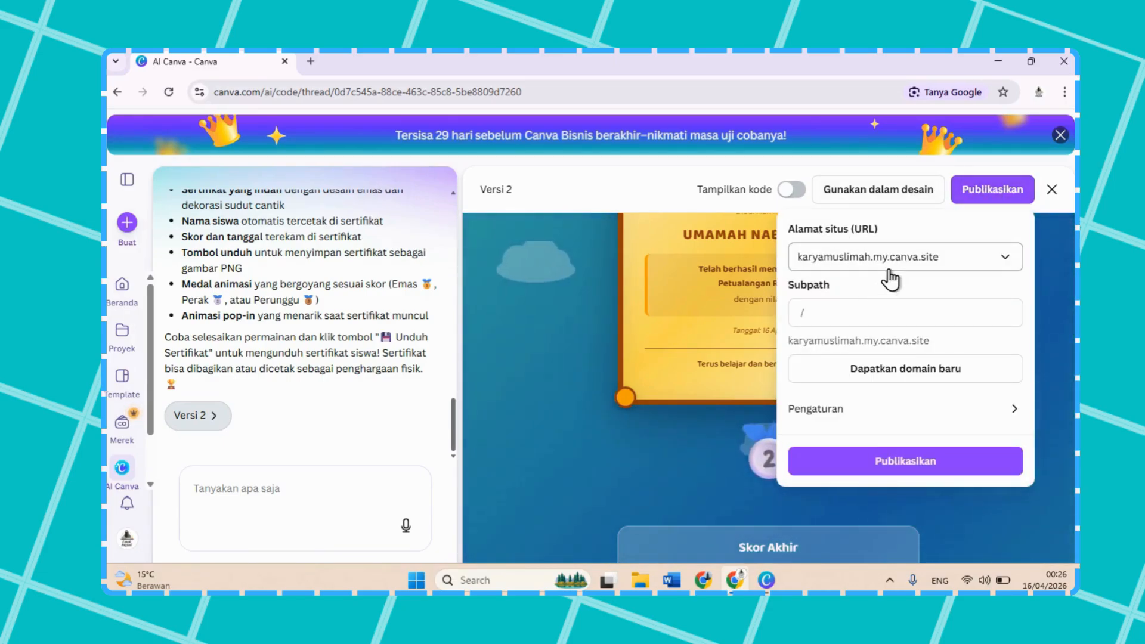
left_click(885, 270)
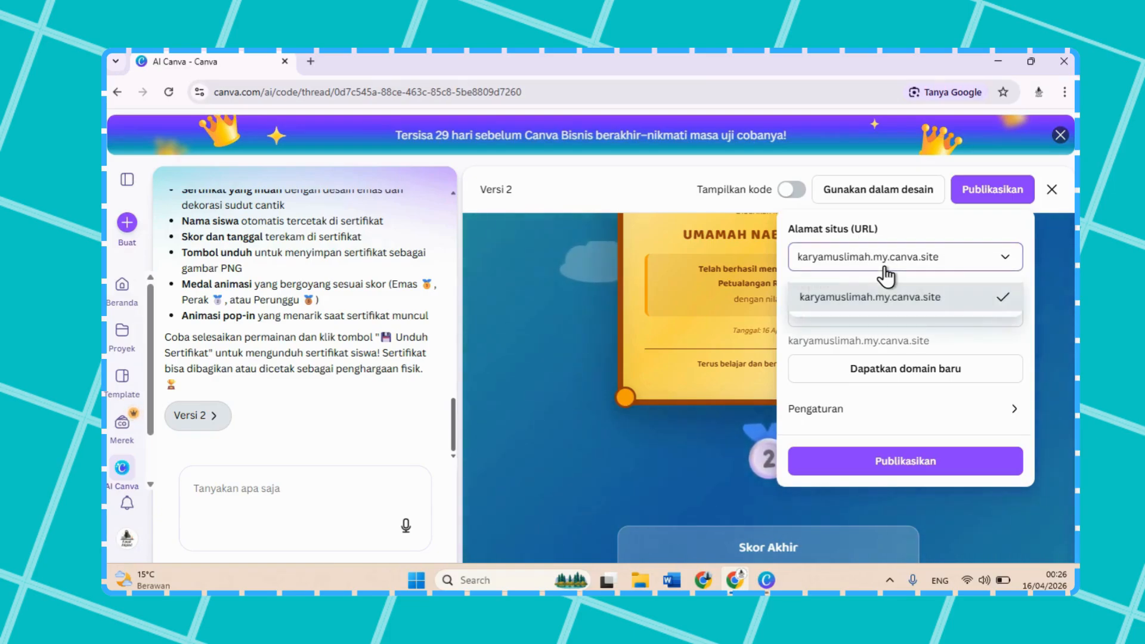
left_click(885, 270)
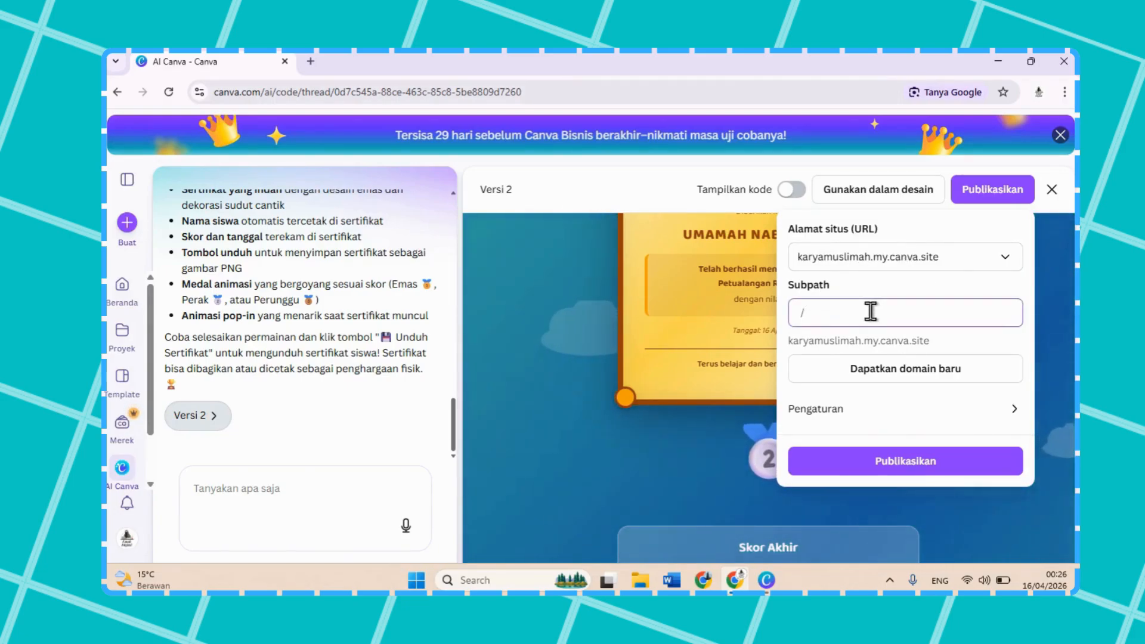
type("k")
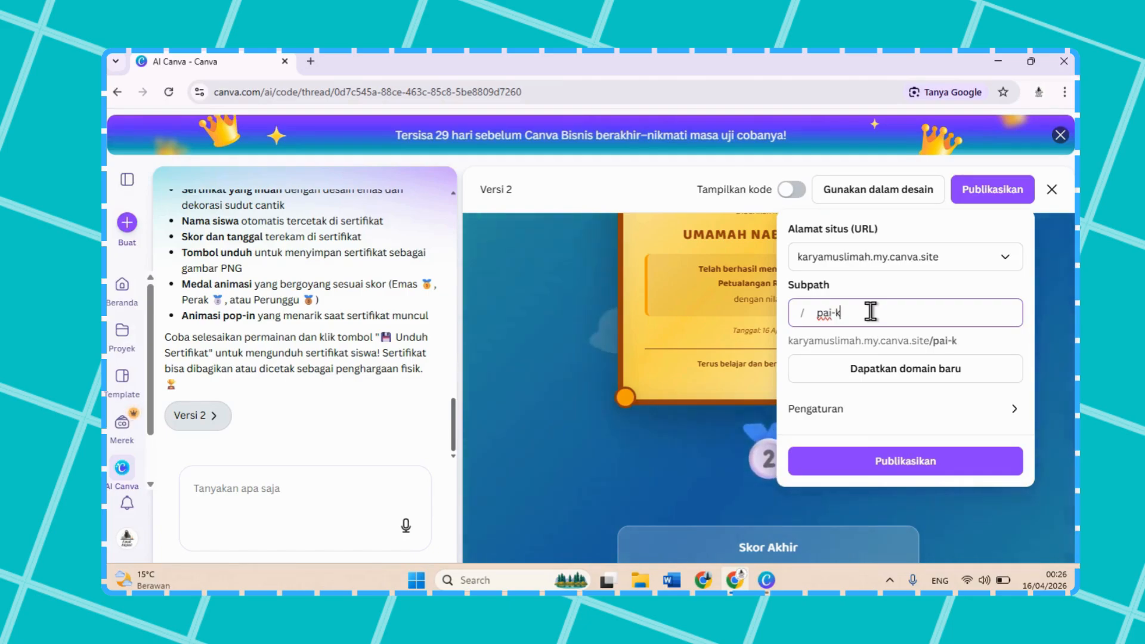
type("elas6")
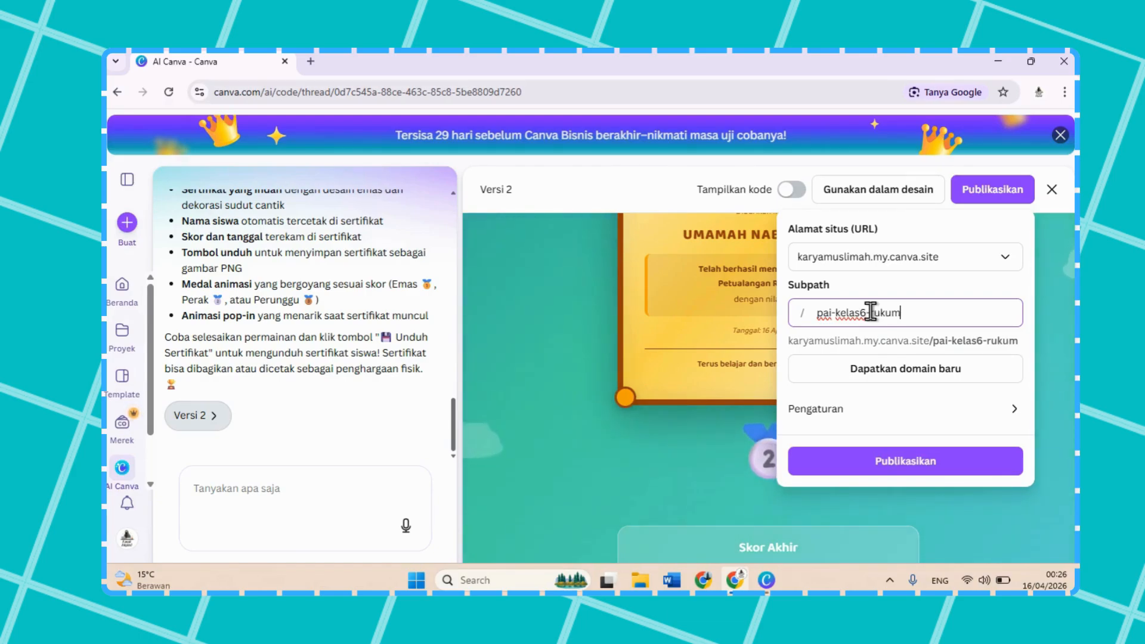
type("-rukun-iman")
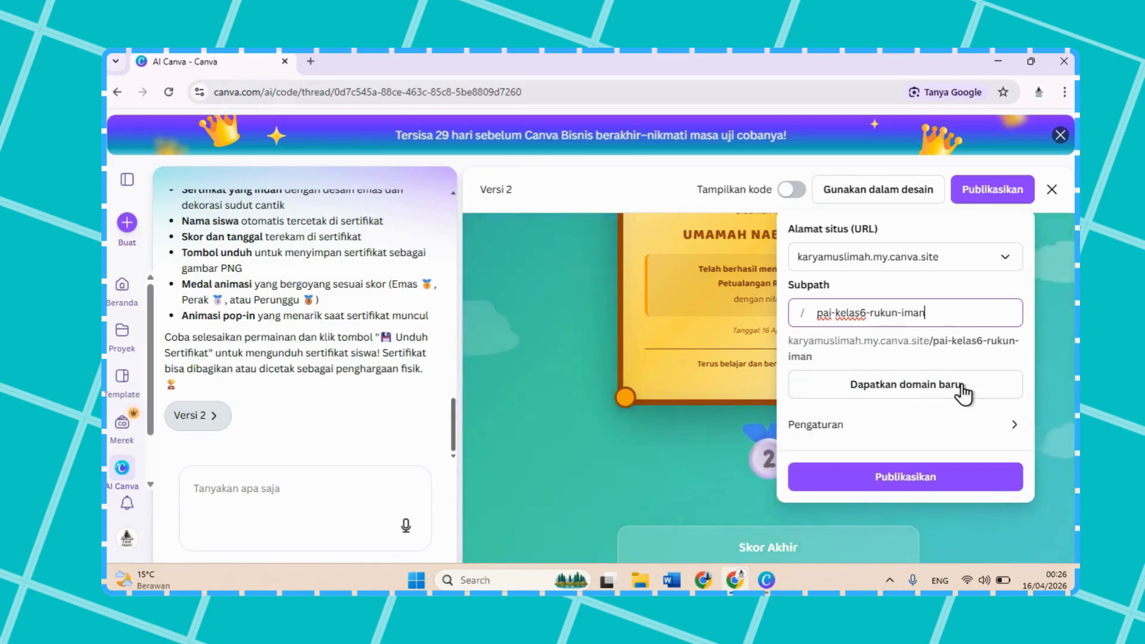
left_click(924, 426)
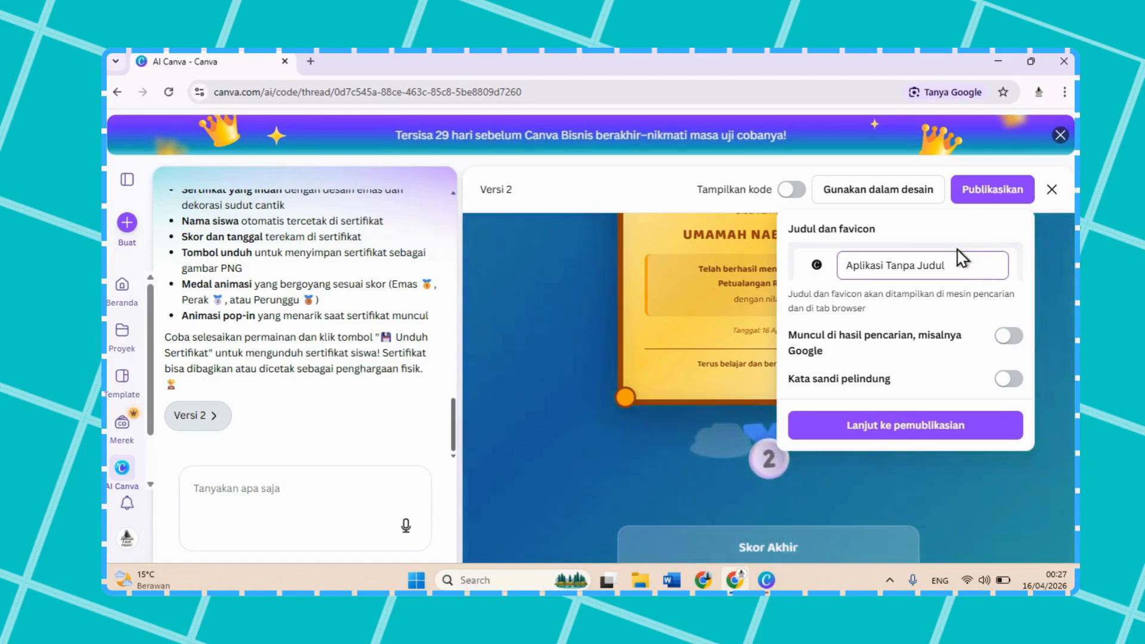
left_click(879, 425)
Step: Enter the subpath "pai-kelas6-rukun-iman" for the site address and publish the game as a website
left_click(866, 307)
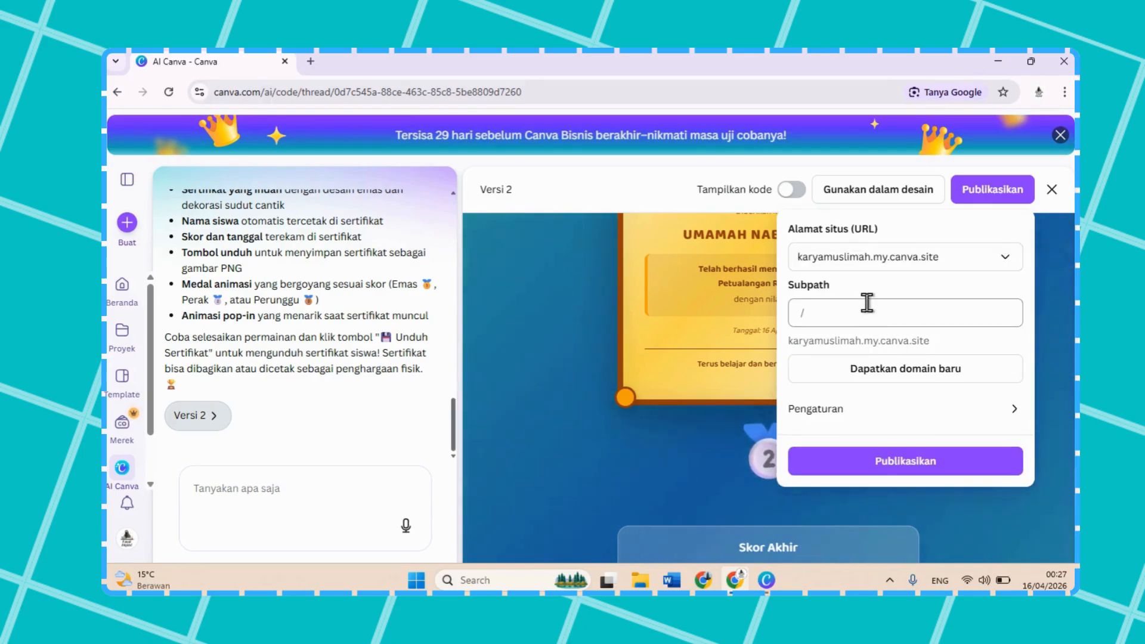
type("pai-kelas6-ru")
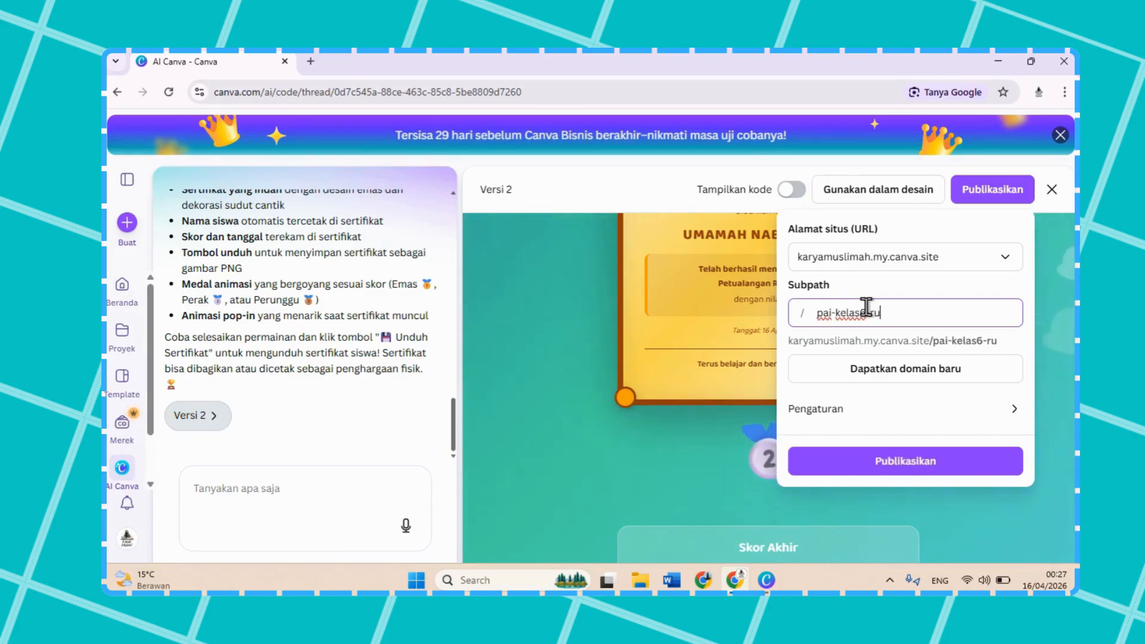
type("kun-iman")
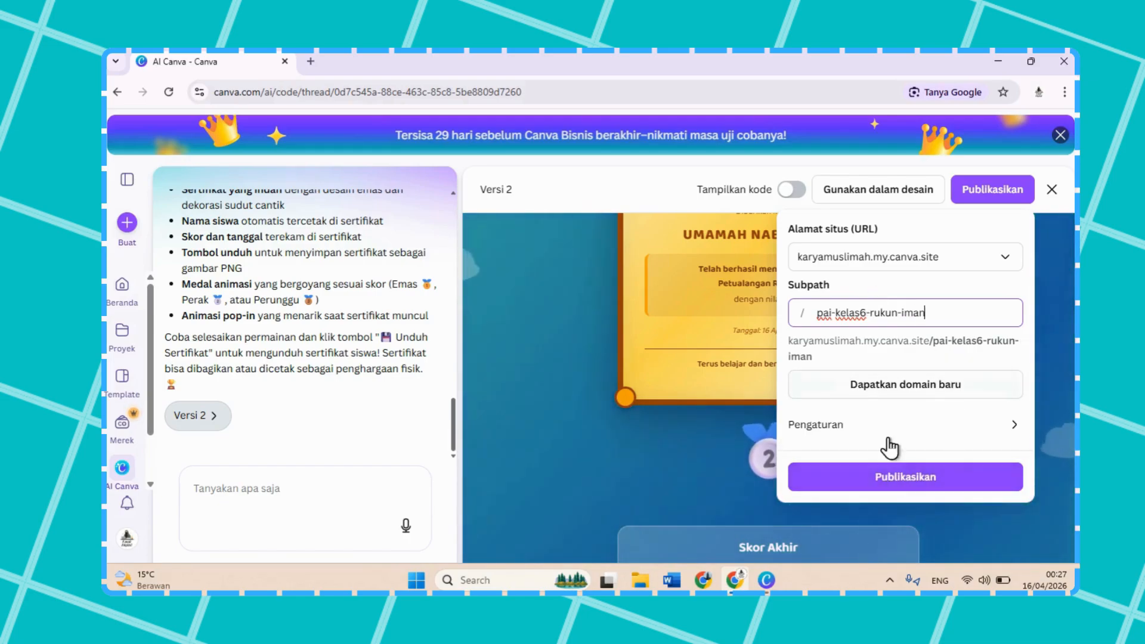
left_click(944, 491)
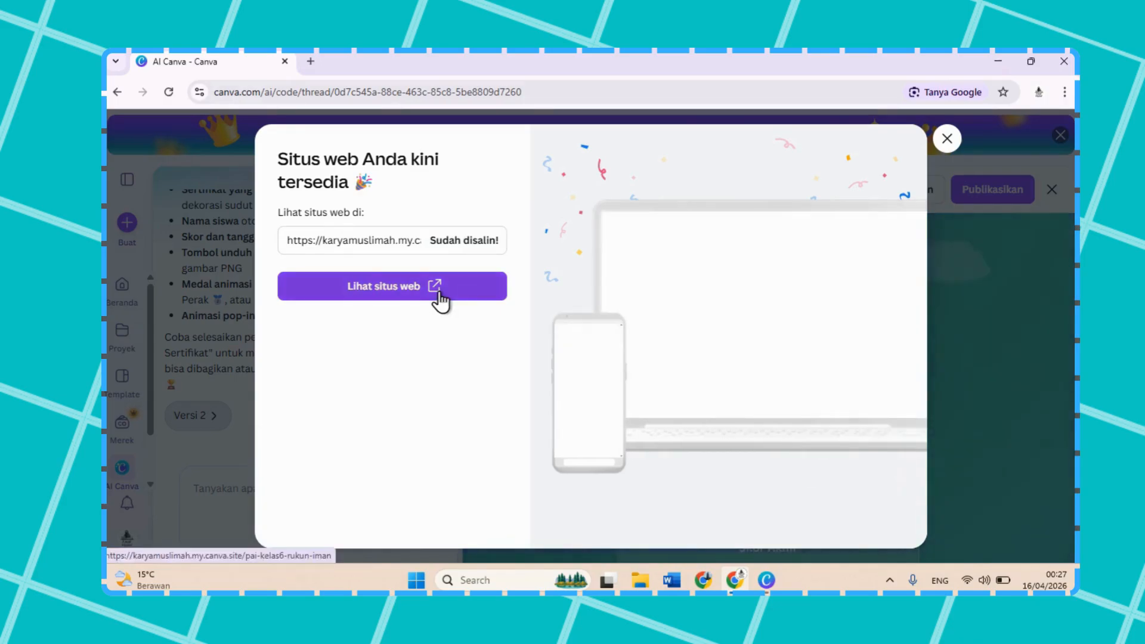
Step: Open the published website and check its web address
left_click(385, 293)
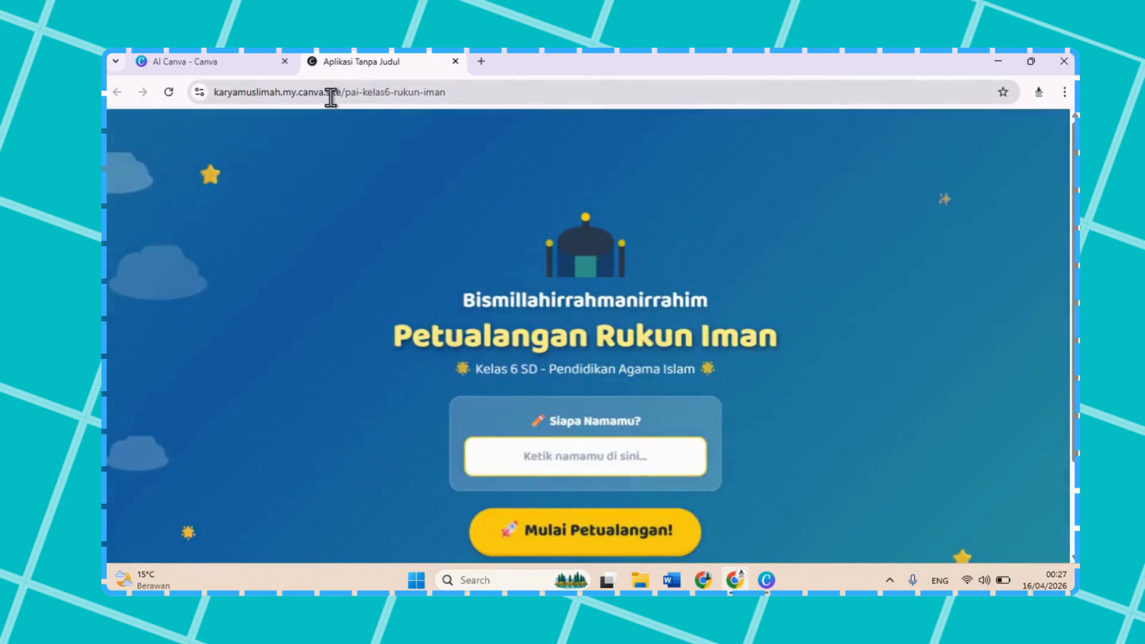
left_click(330, 93)
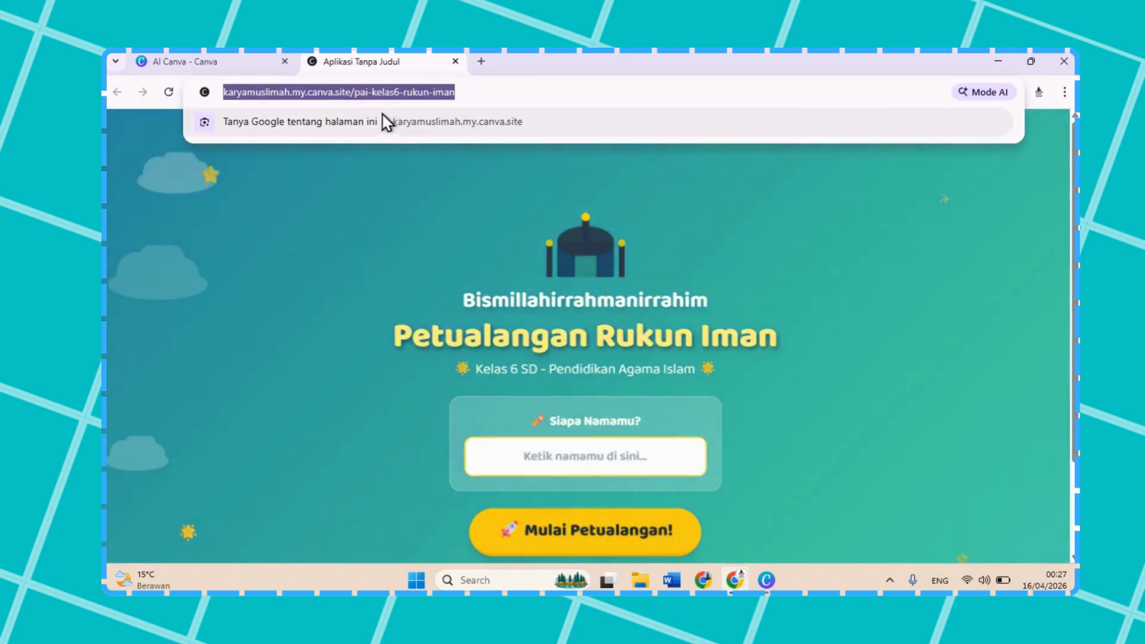
left_click(377, 201)
Step: Enter the player's full name on the published site and start the quiz
scroll(526, 326, "down", 2)
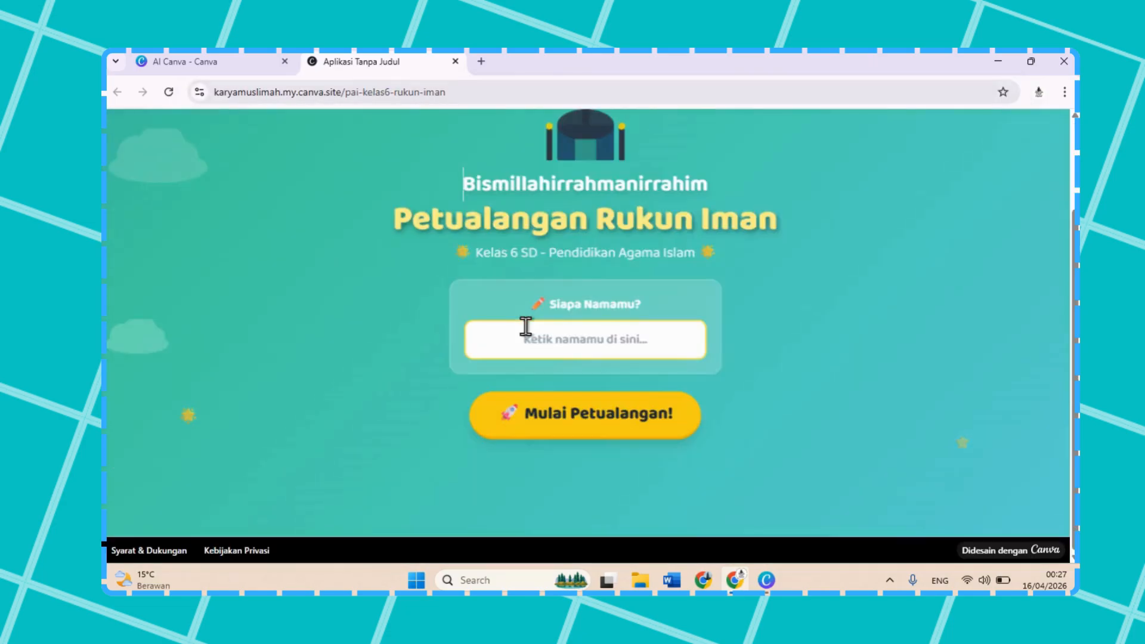
left_click(618, 344)
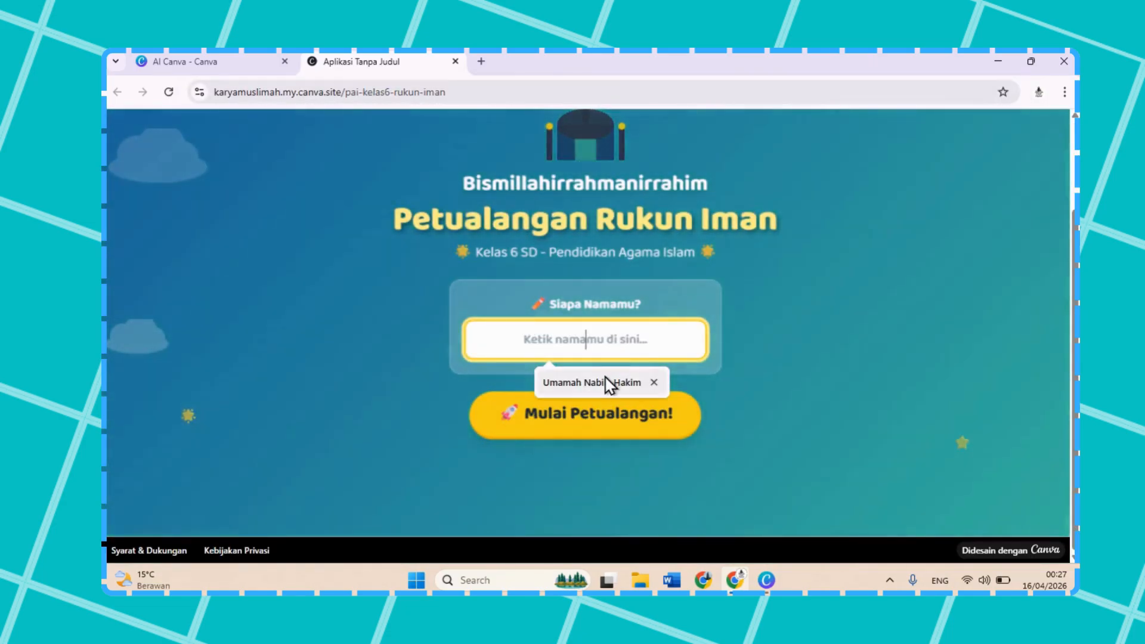
left_click(608, 383)
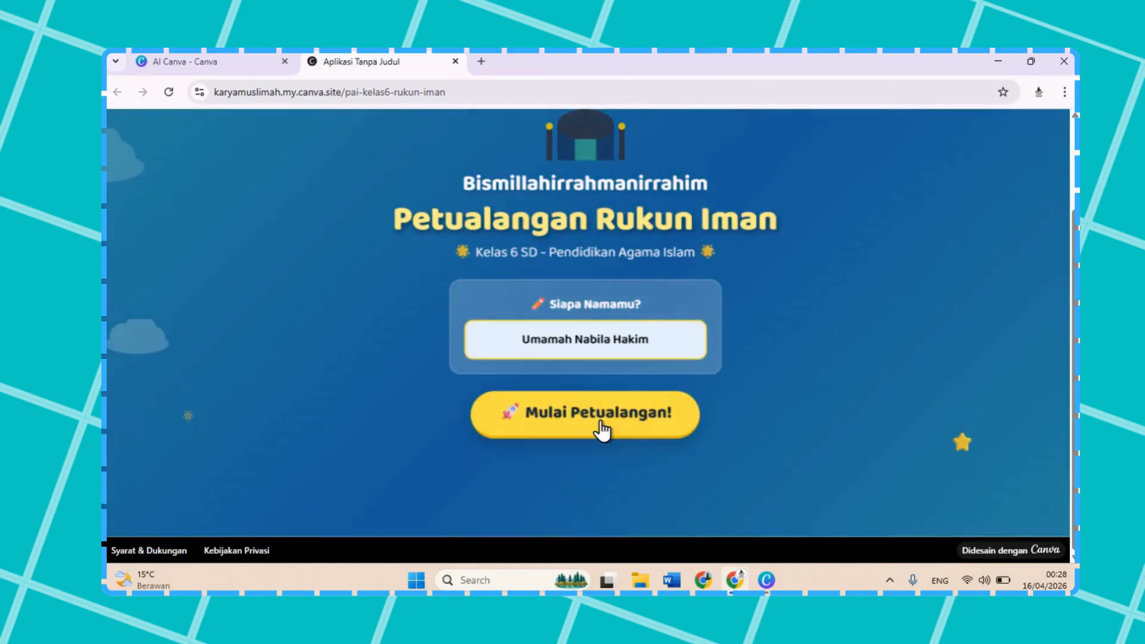
left_click(600, 419)
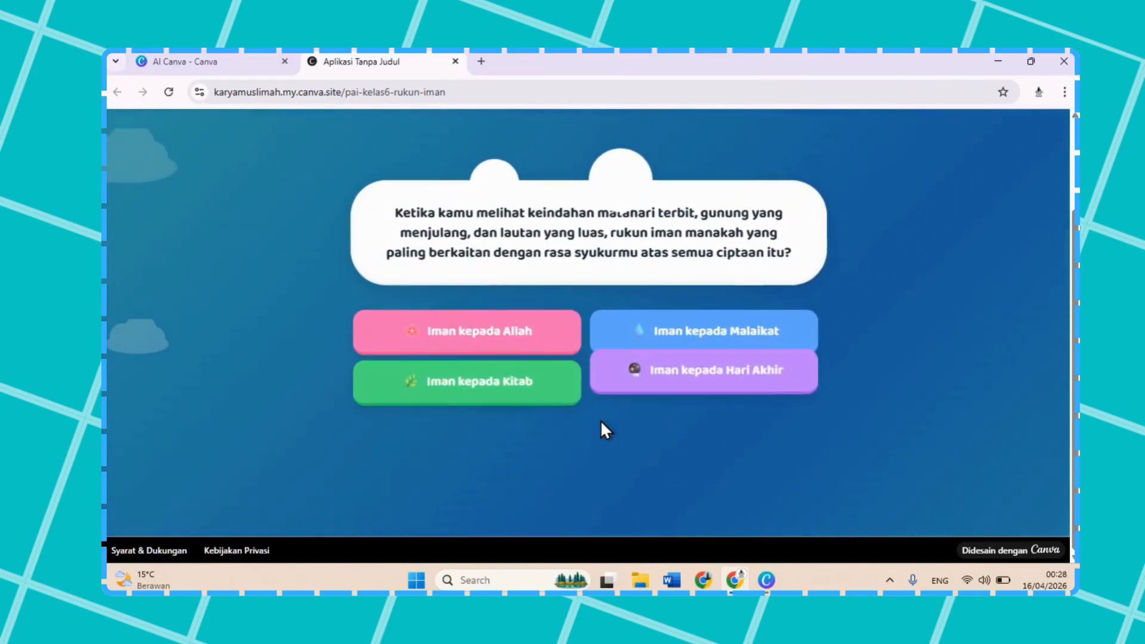
Step: Test questions 1 to 5 on the published site with Allah, Qada dan Qadar, Kitab-kitab Allah, Rasul-rasul Allah, and Hari Akhir
left_click(493, 341)
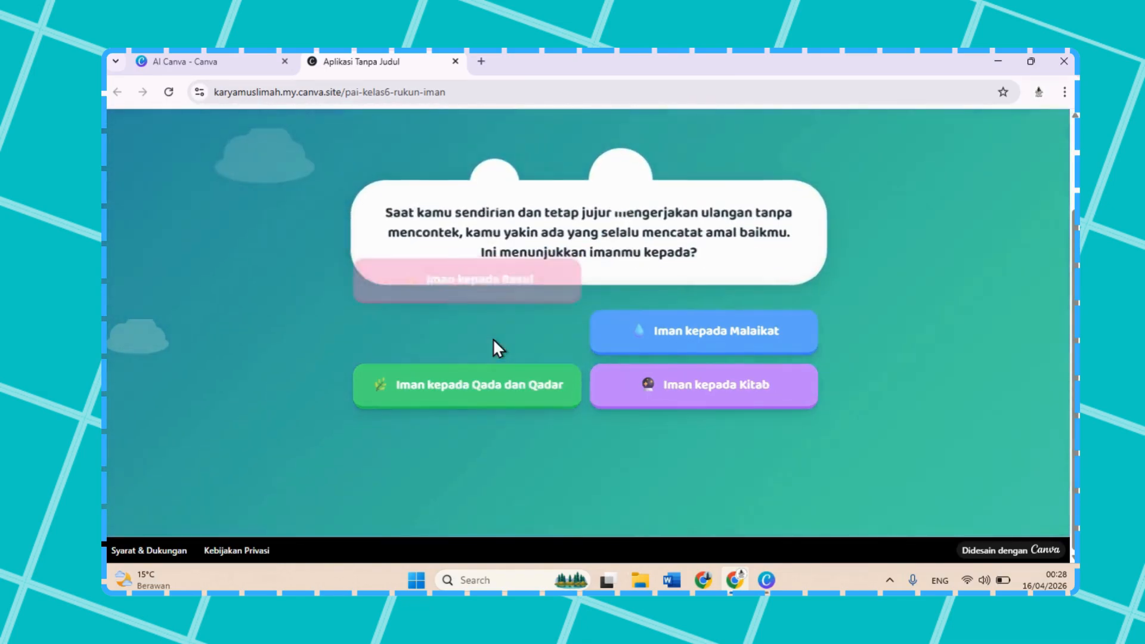
left_click(494, 403)
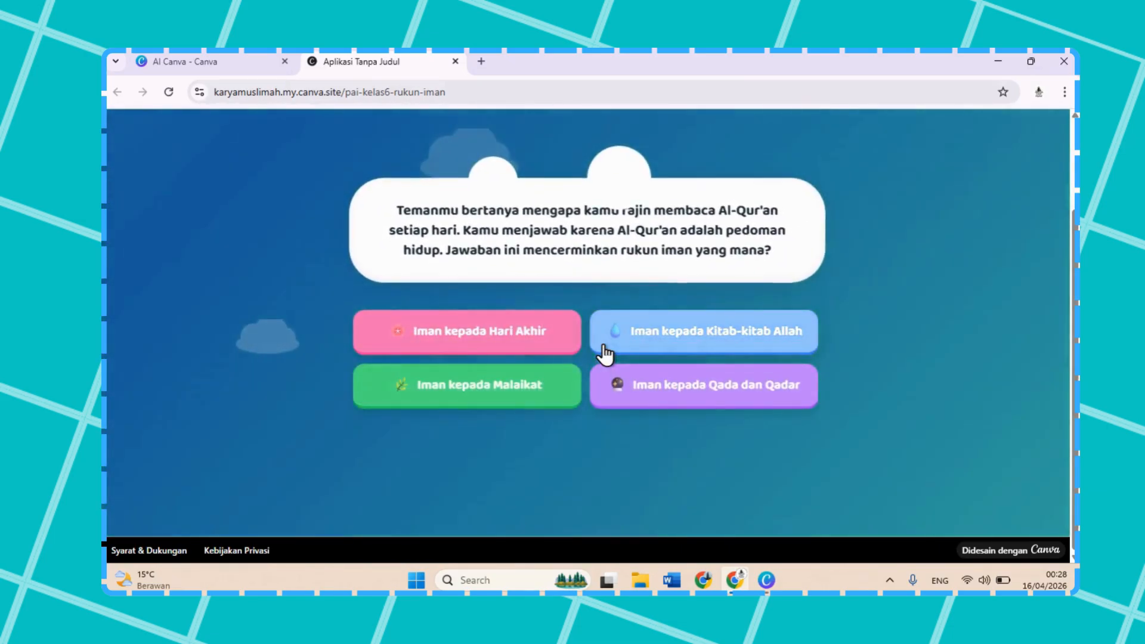
left_click(611, 329)
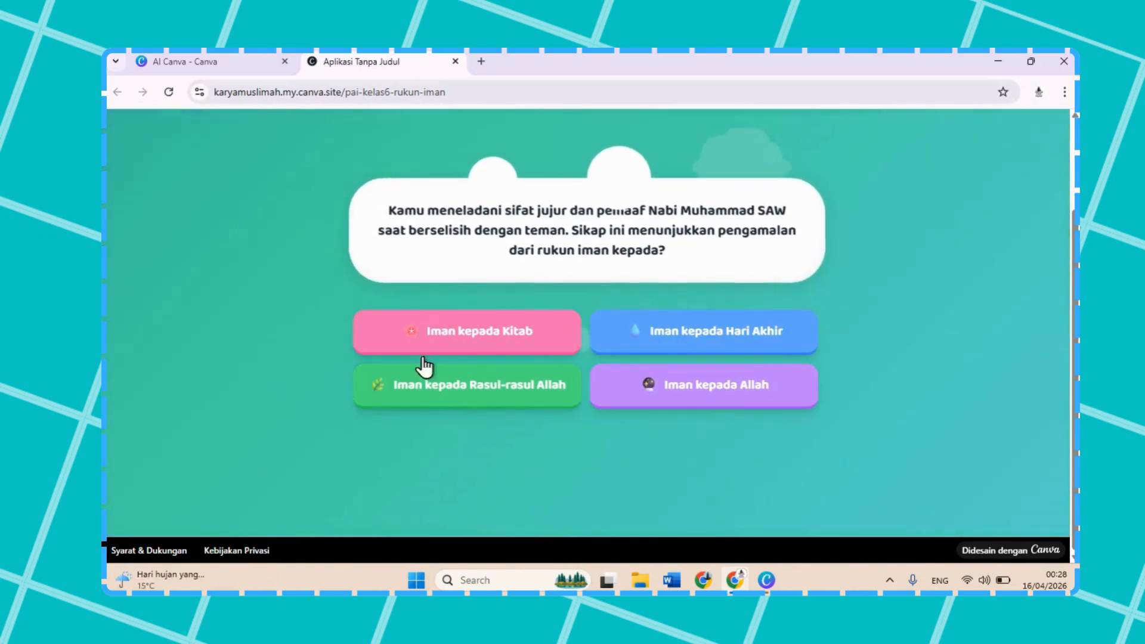
scroll(627, 164, "up", 2)
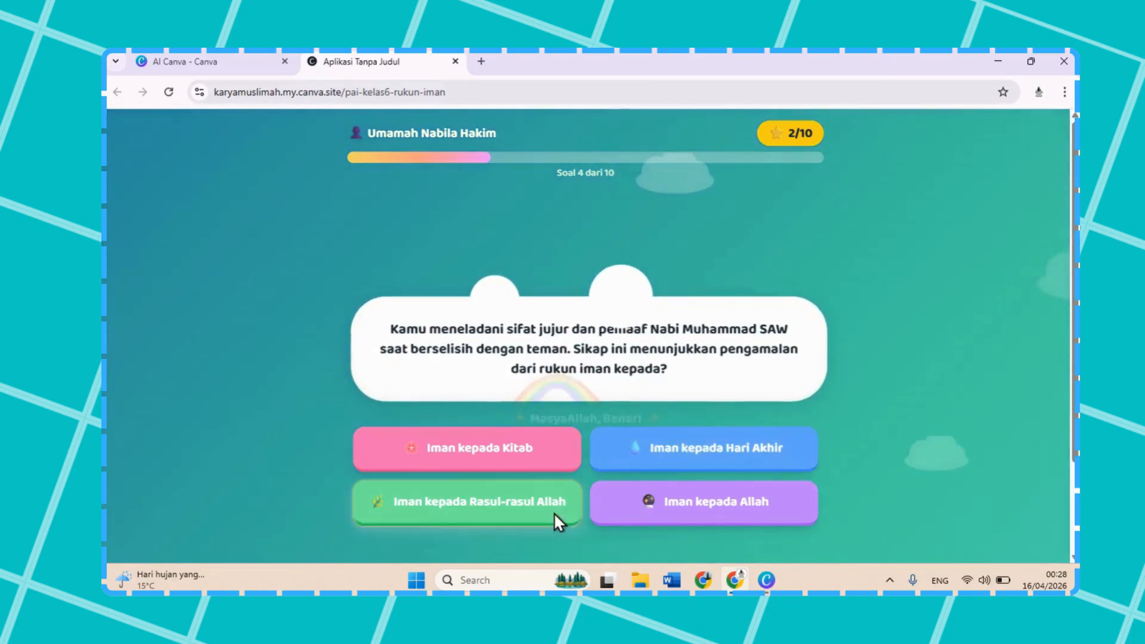
left_click(553, 516)
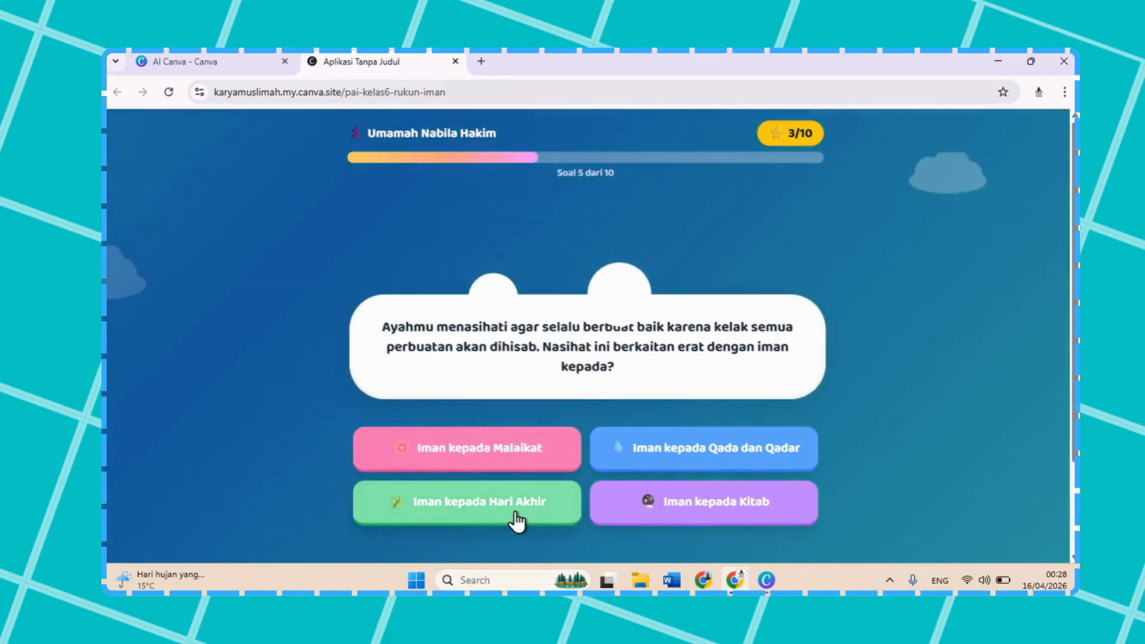
left_click(516, 514)
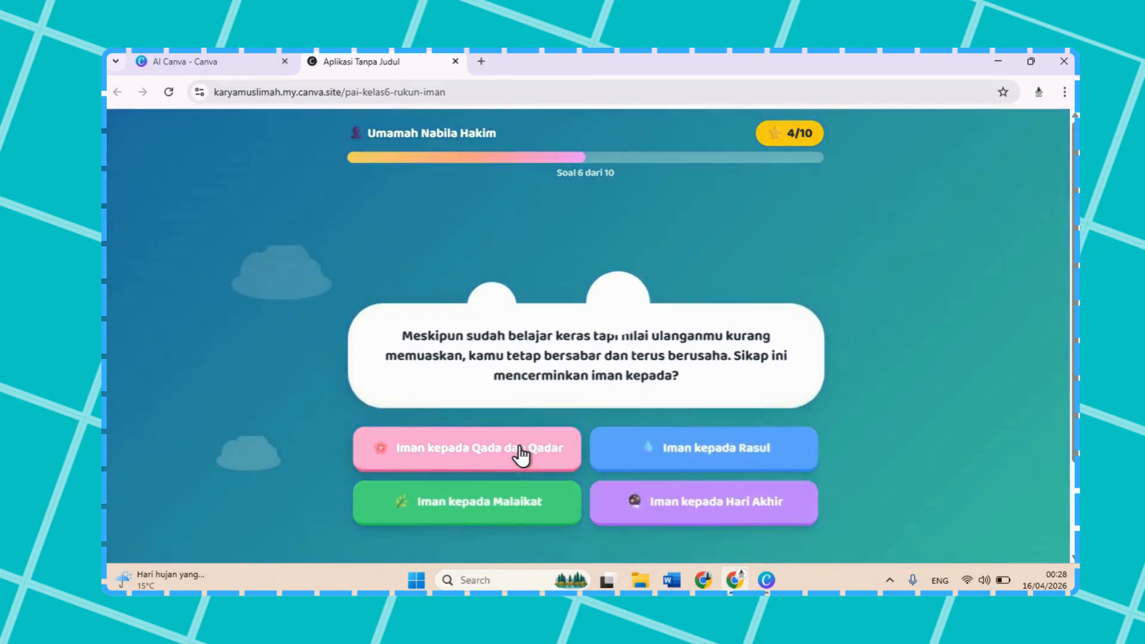
Step: Answer questions 6 to 10 with Qada dan Qadar, Allah, Rasul dan Qada Qadar, Malaikat, and Qada dan Qadar Allah
left_click(520, 454)
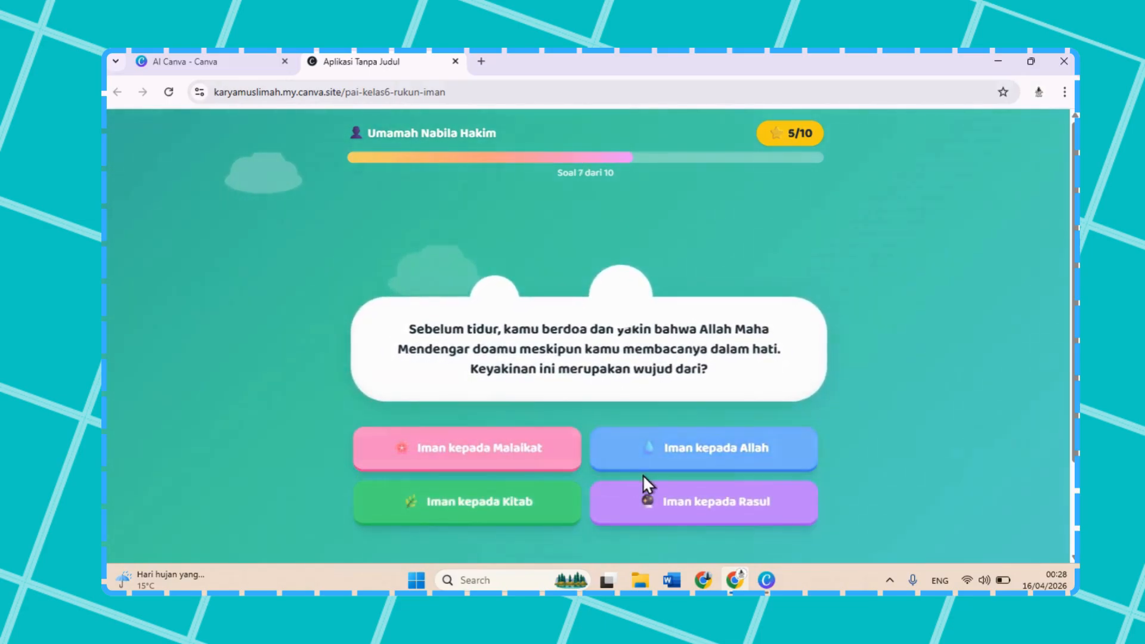
left_click(647, 454)
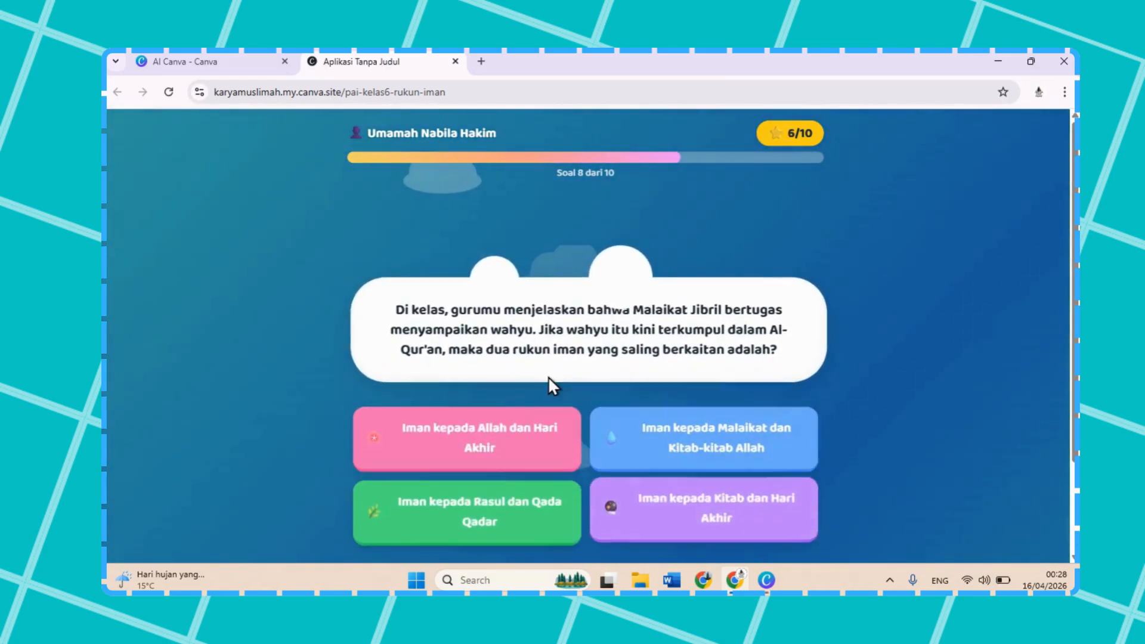
left_click(519, 506)
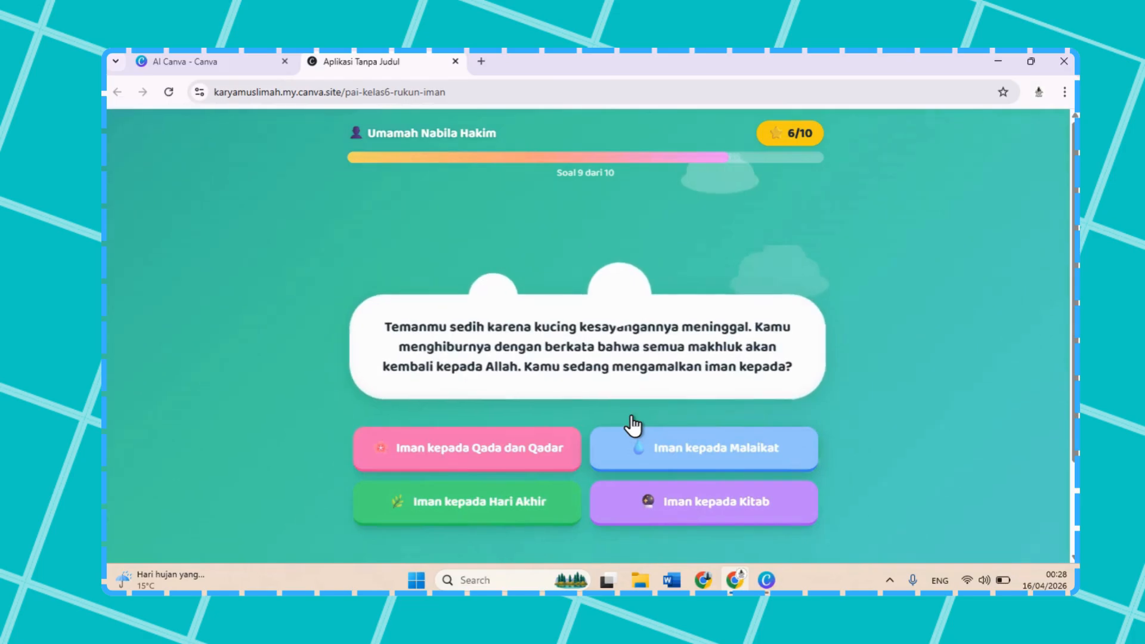
left_click(638, 455)
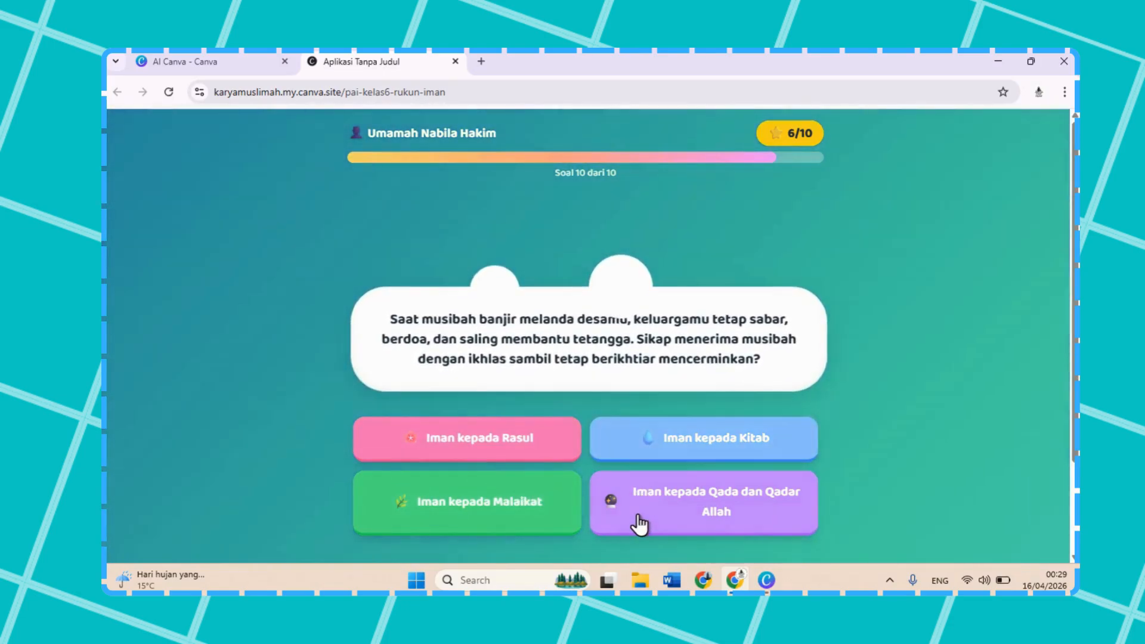
left_click(639, 521)
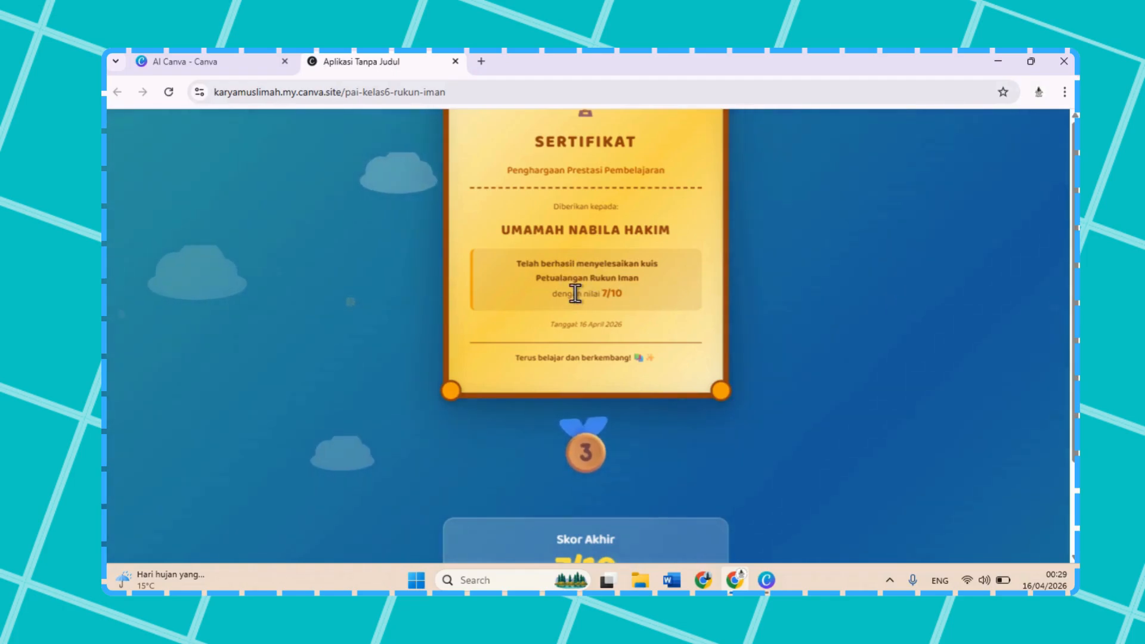
Step: Review the certificate, medal and final score on the published quiz's result page
scroll(668, 398, "down", 2)
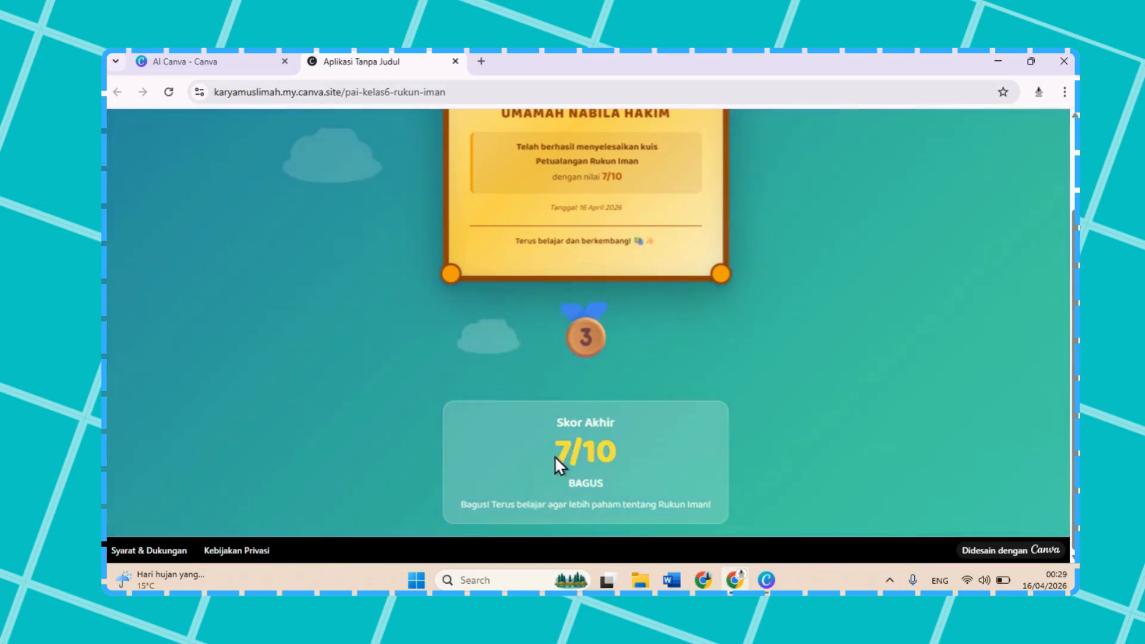
scroll(601, 439, "up", 2)
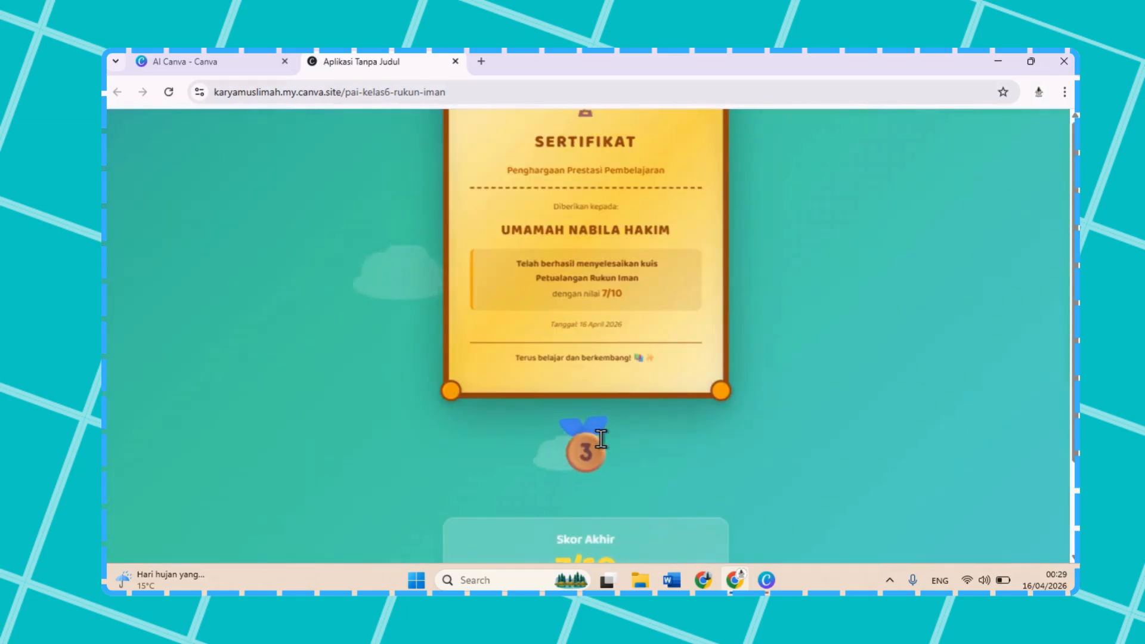
scroll(603, 306, "down", 3)
scroll(603, 307, "up", 3)
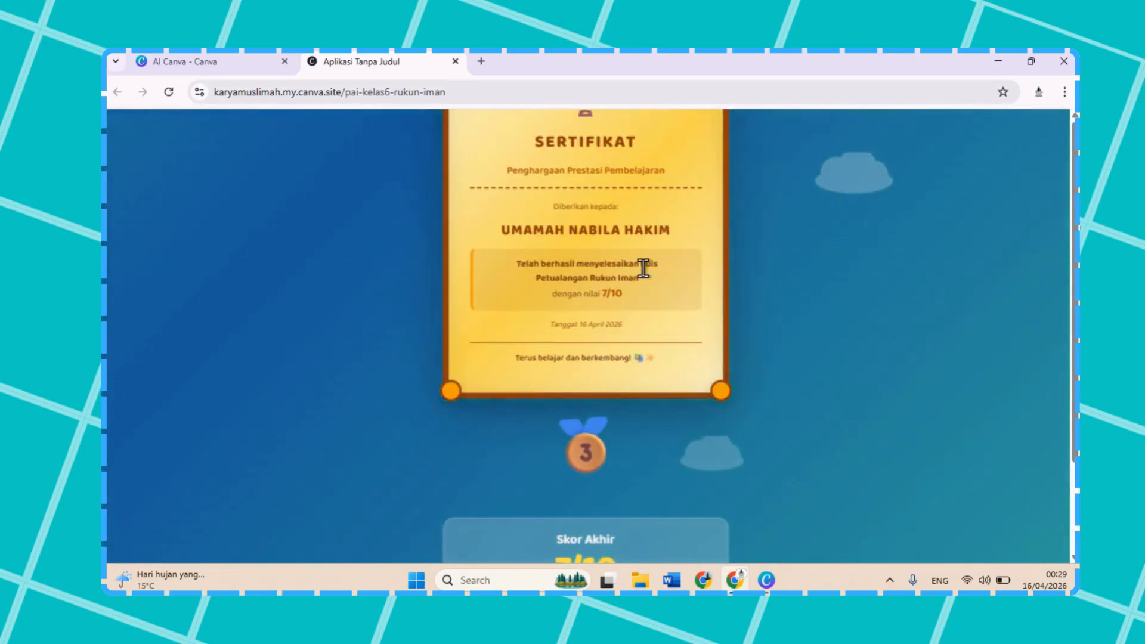
Step: Return to the AI Canva chat, dismiss the published-site dialog, and review the game and certificate prompts with their AI replies
left_click(184, 65)
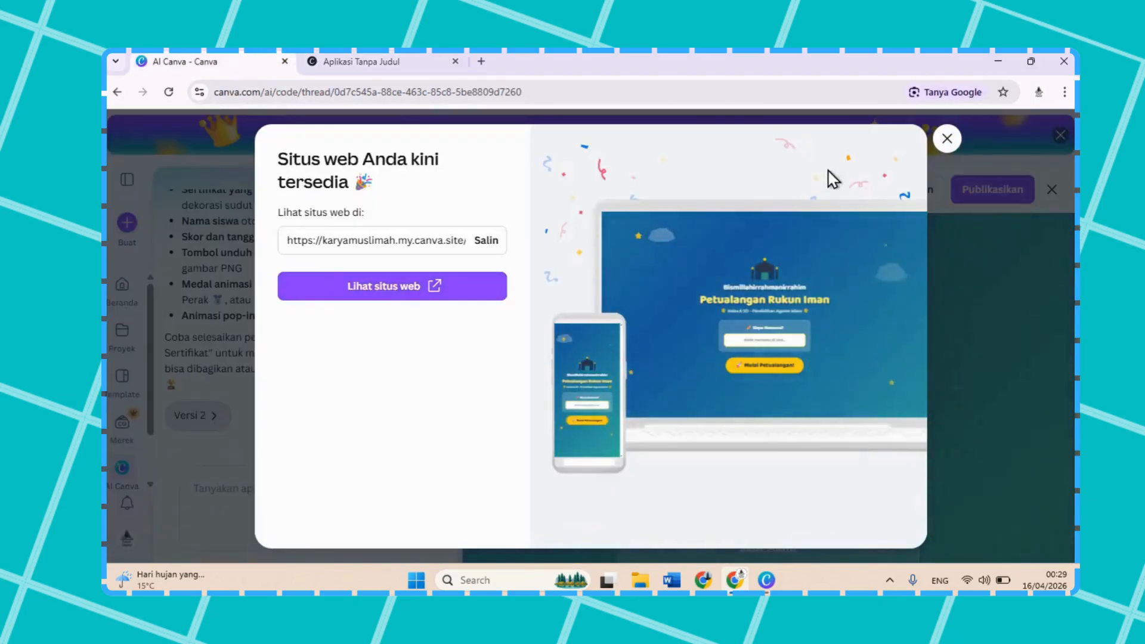
left_click(953, 139)
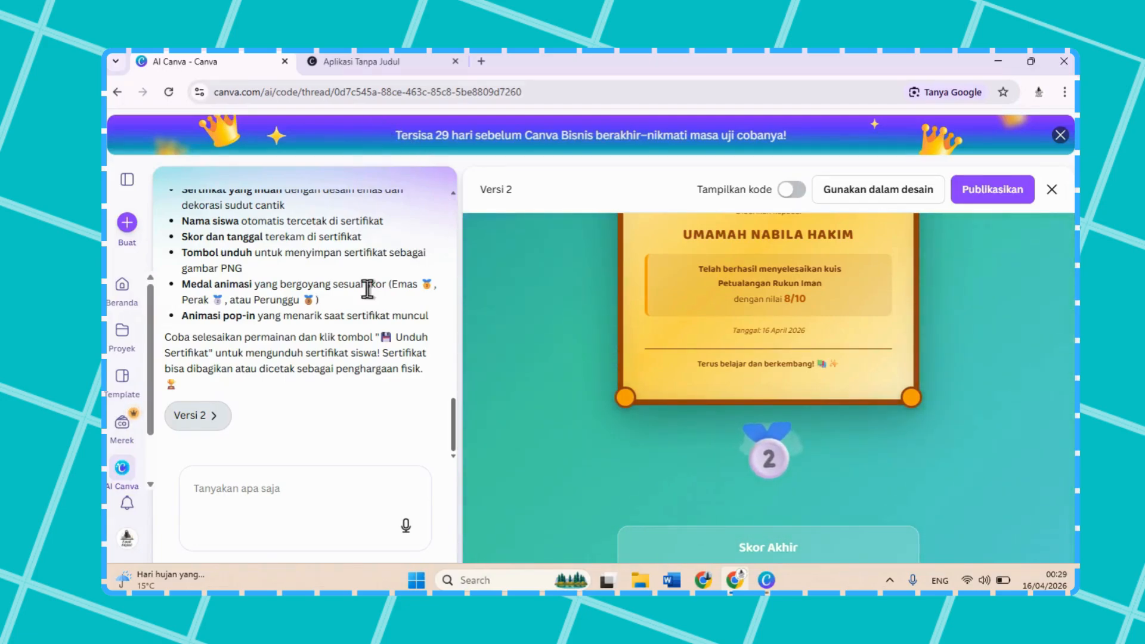
scroll(367, 289, "up", 5)
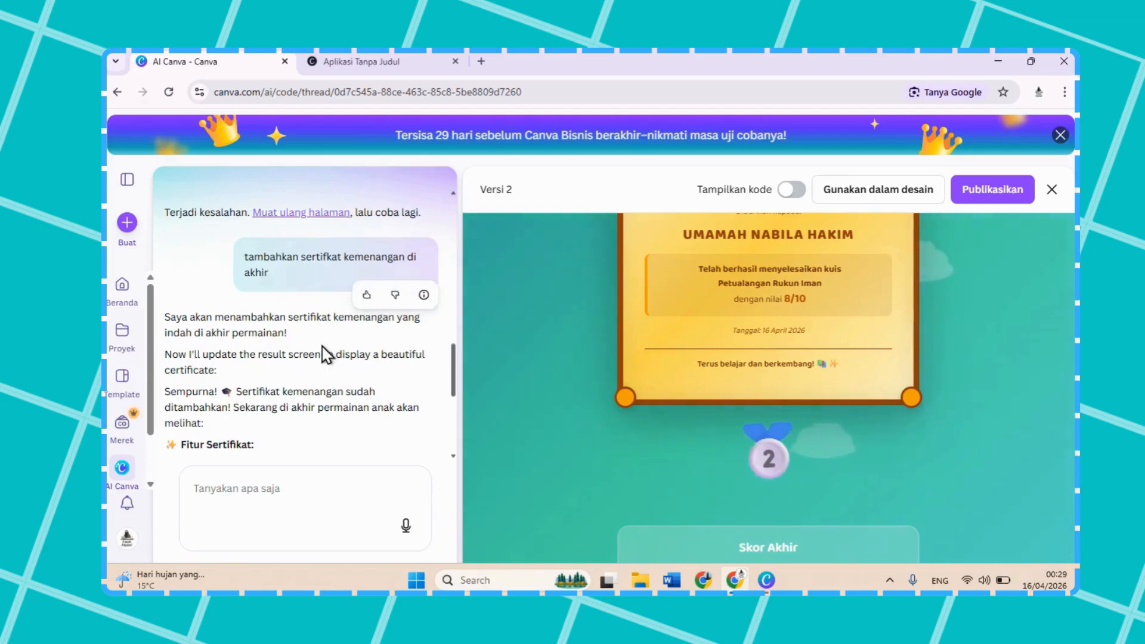
scroll(322, 345, "down", 1)
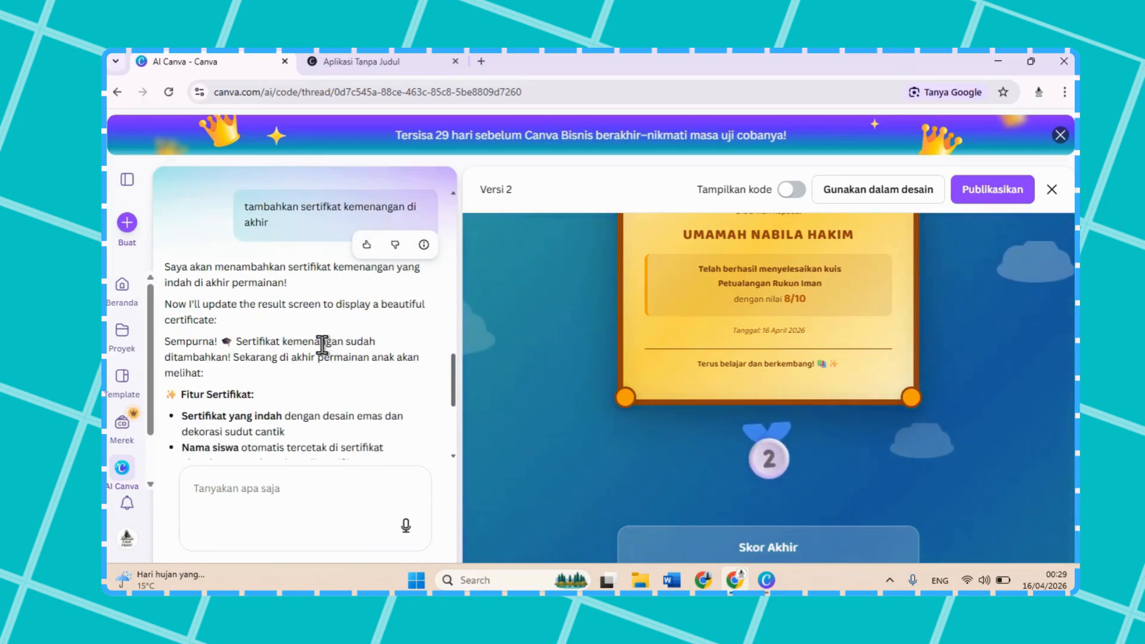
scroll(322, 345, "down", 1)
scroll(323, 346, "up", 2)
scroll(322, 352, "up", 5)
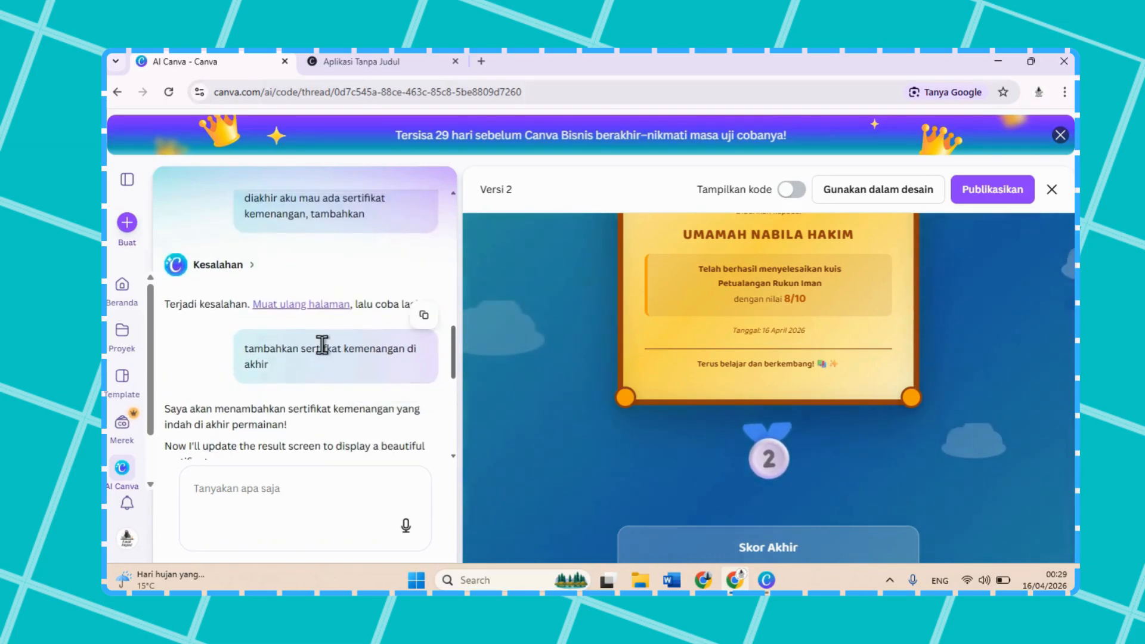
scroll(322, 347, "up", 2)
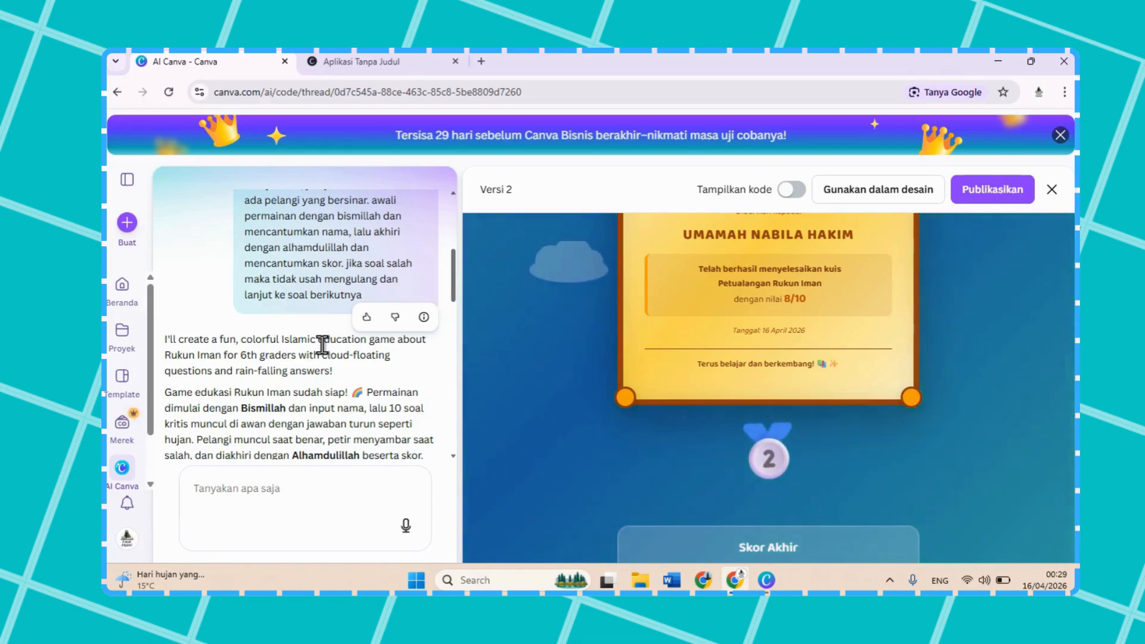
scroll(323, 345, "up", 1)
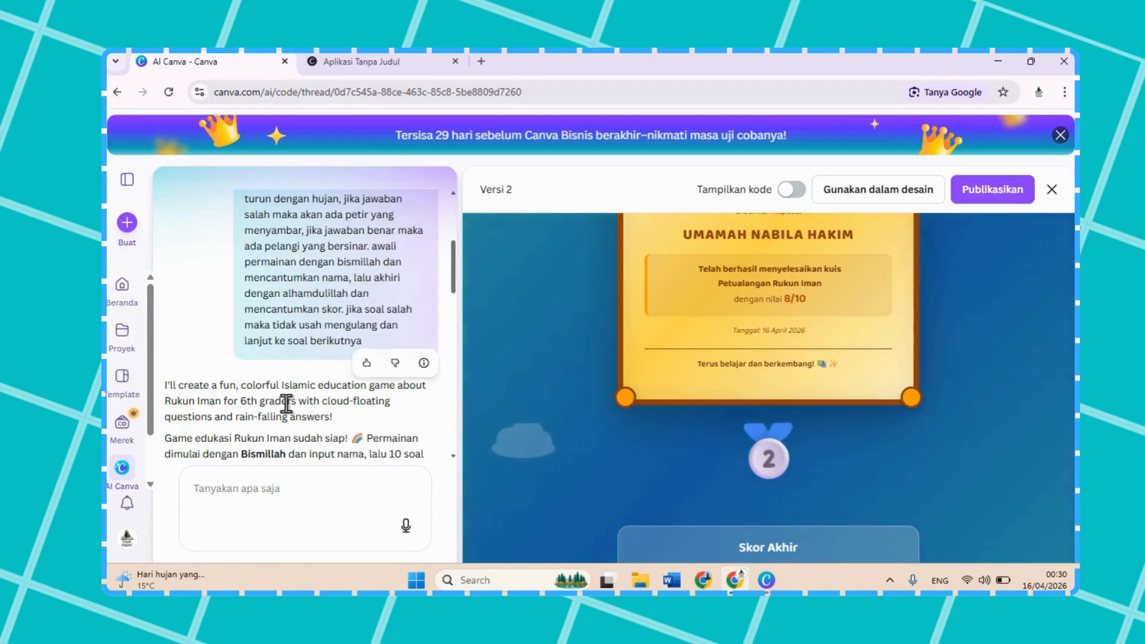
scroll(287, 403, "down", 2)
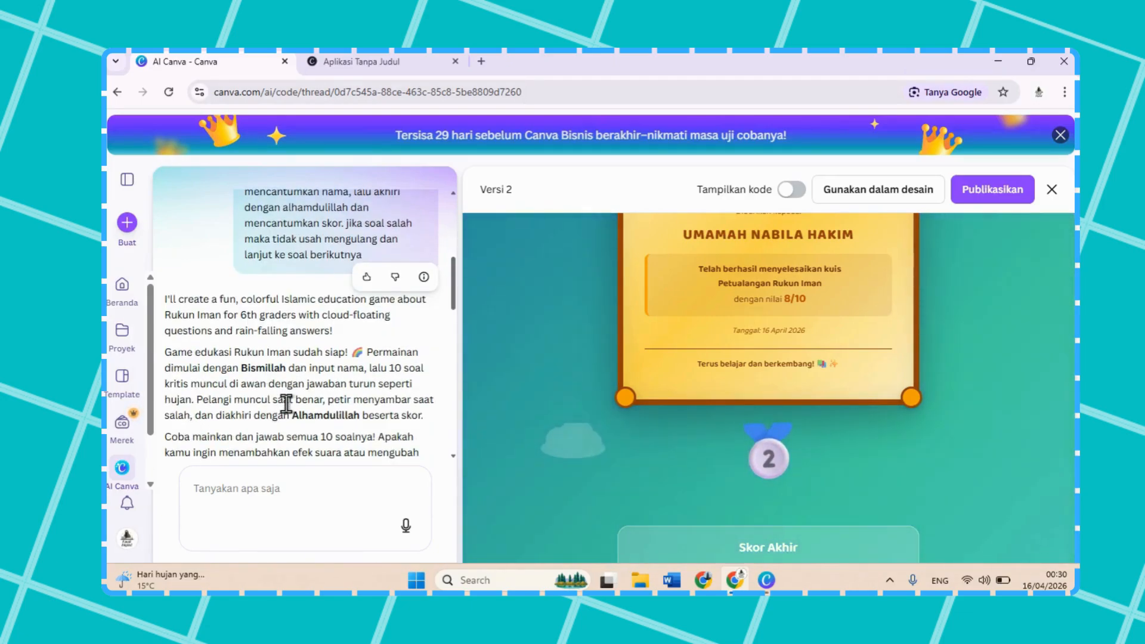
scroll(286, 403, "down", 1)
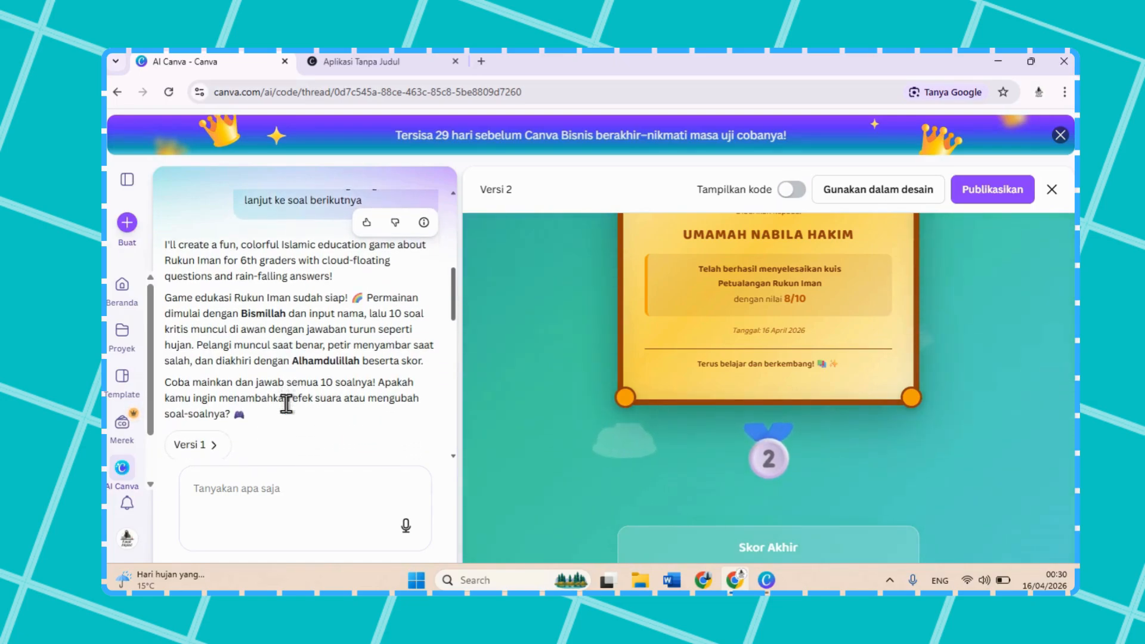